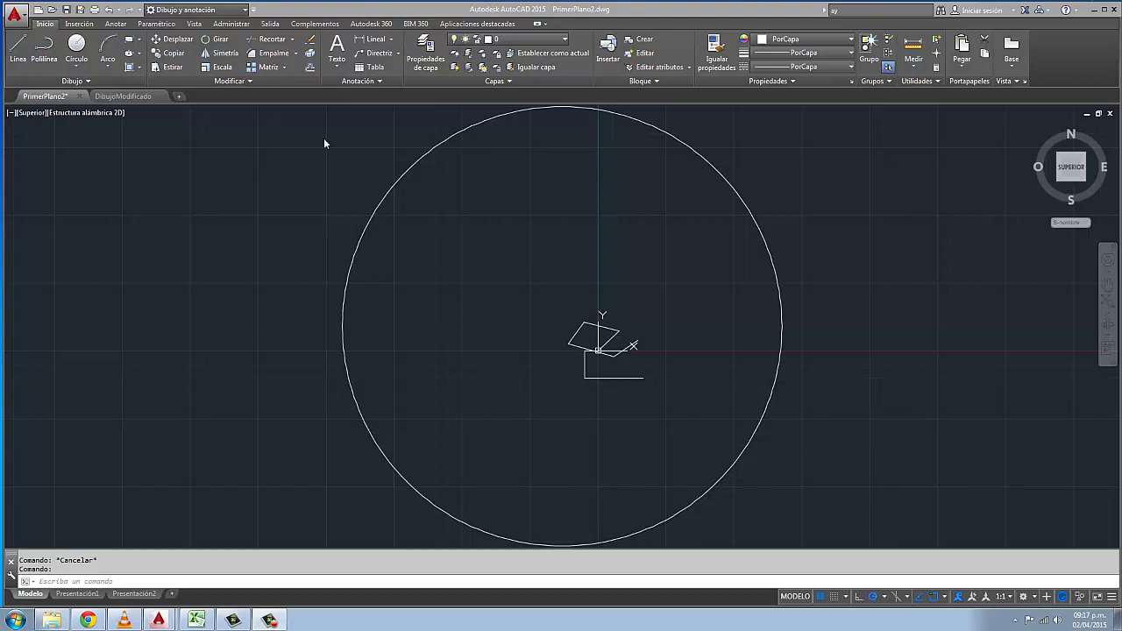
# Create the new drawing Dibujo3 from the acadiso.dwt template on the Start page.
pyautogui.click(179, 97)
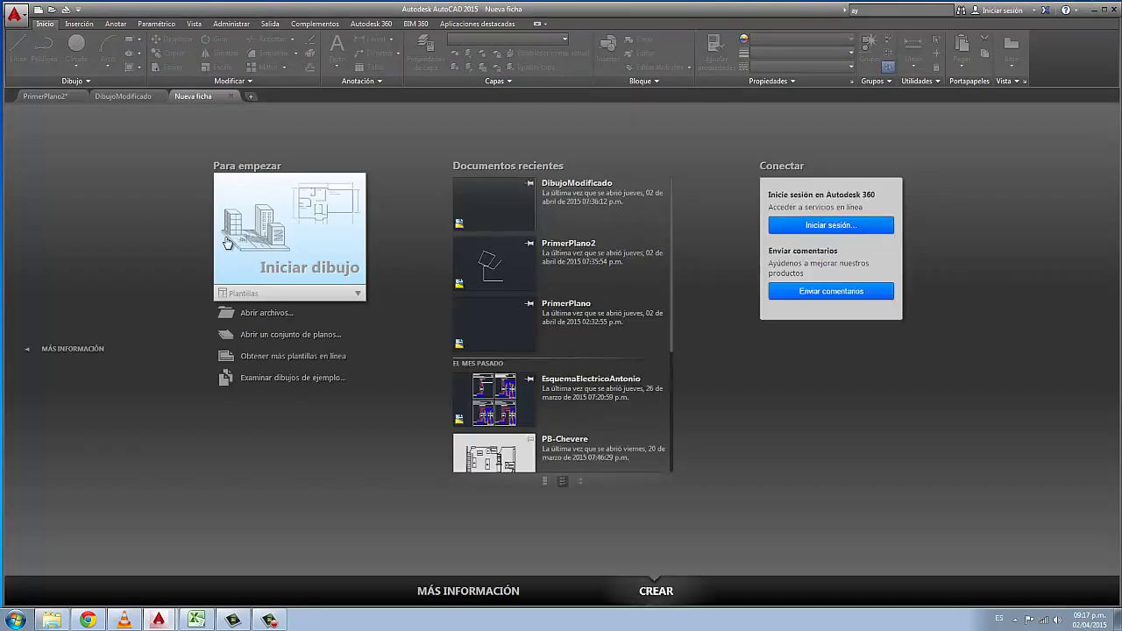
pyautogui.click(349, 295)
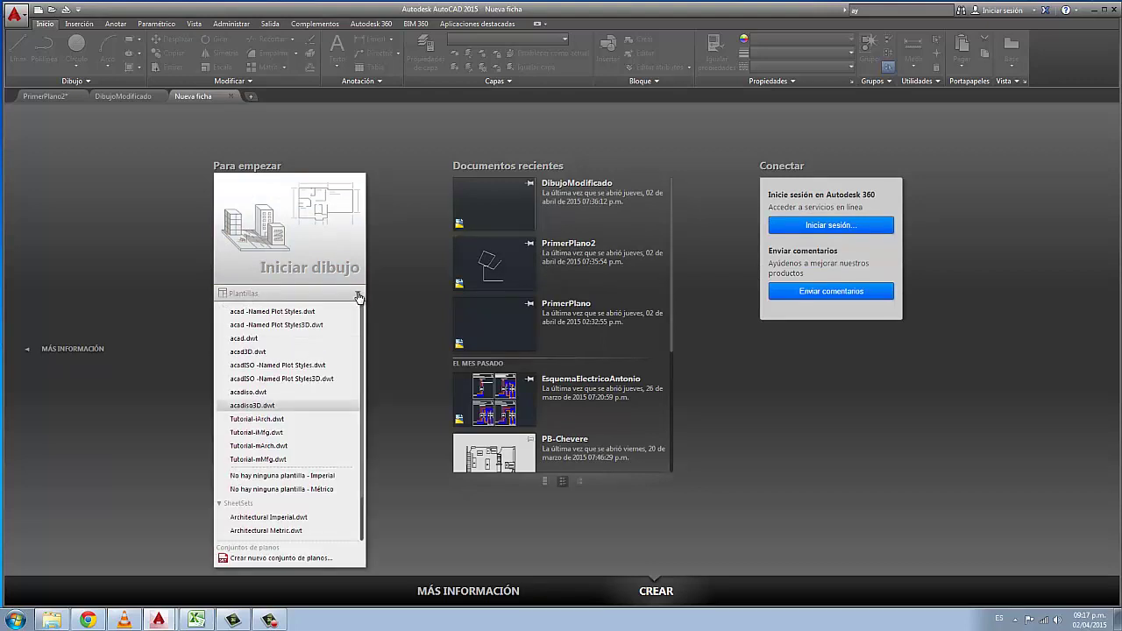
pyautogui.click(248, 392)
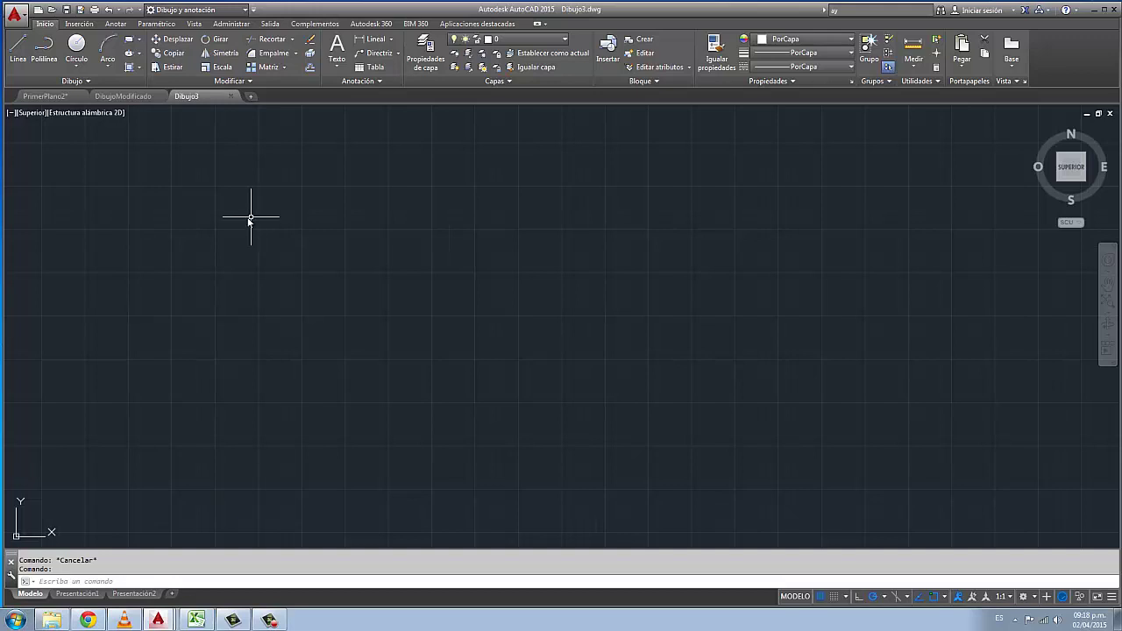
# Set units to Decimales with 0.000 length precision, Metros insertion scale and 0.00 angle precision.
pyautogui.write('uni')
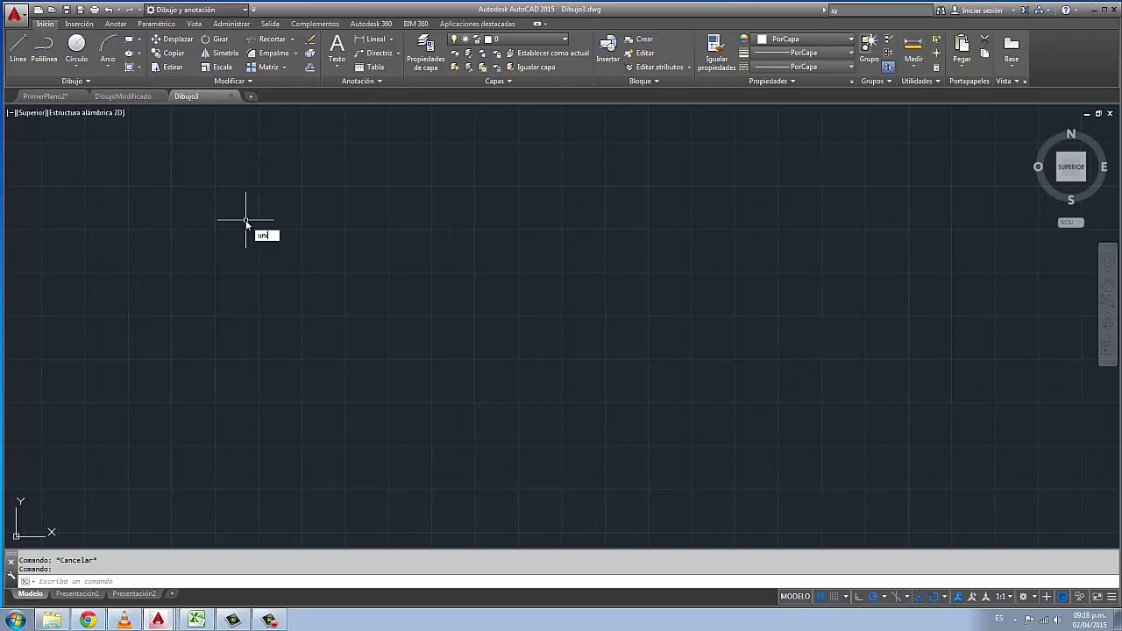
pyautogui.write('dades')
pyautogui.press('Return')
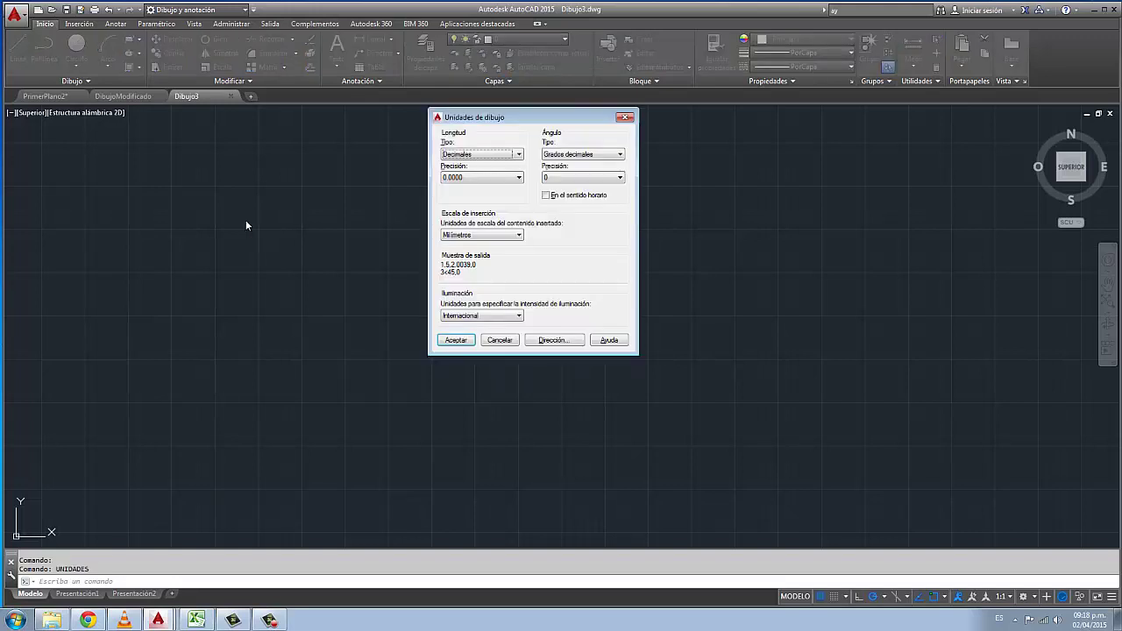
pyautogui.click(482, 154)
pyautogui.click(487, 175)
pyautogui.click(486, 178)
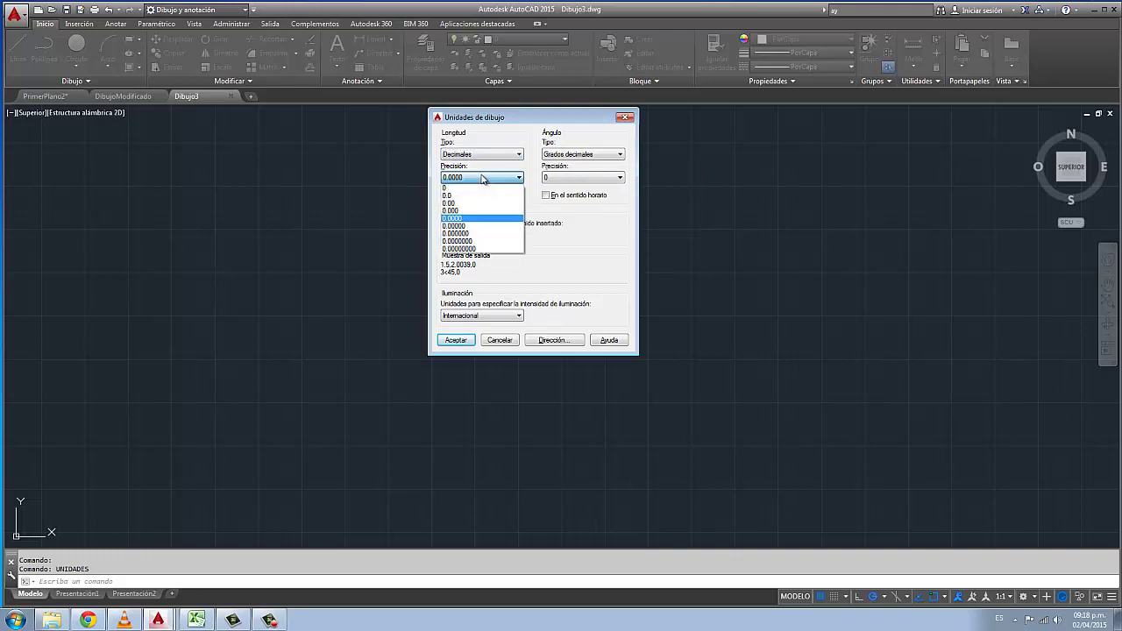
pyautogui.click(472, 215)
pyautogui.click(479, 235)
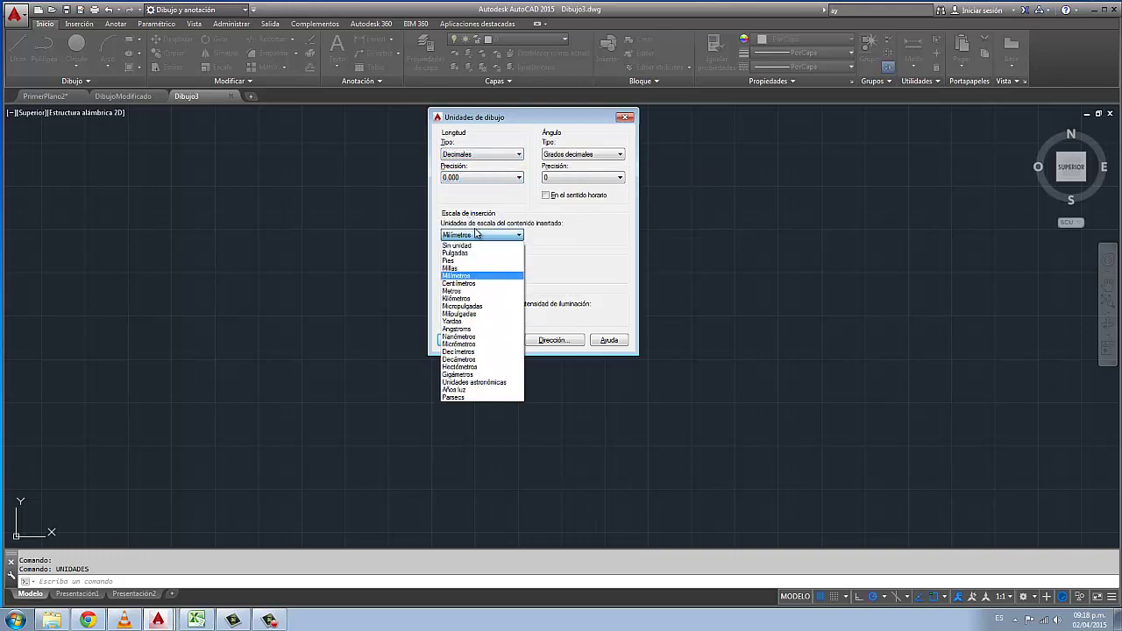
pyautogui.click(461, 291)
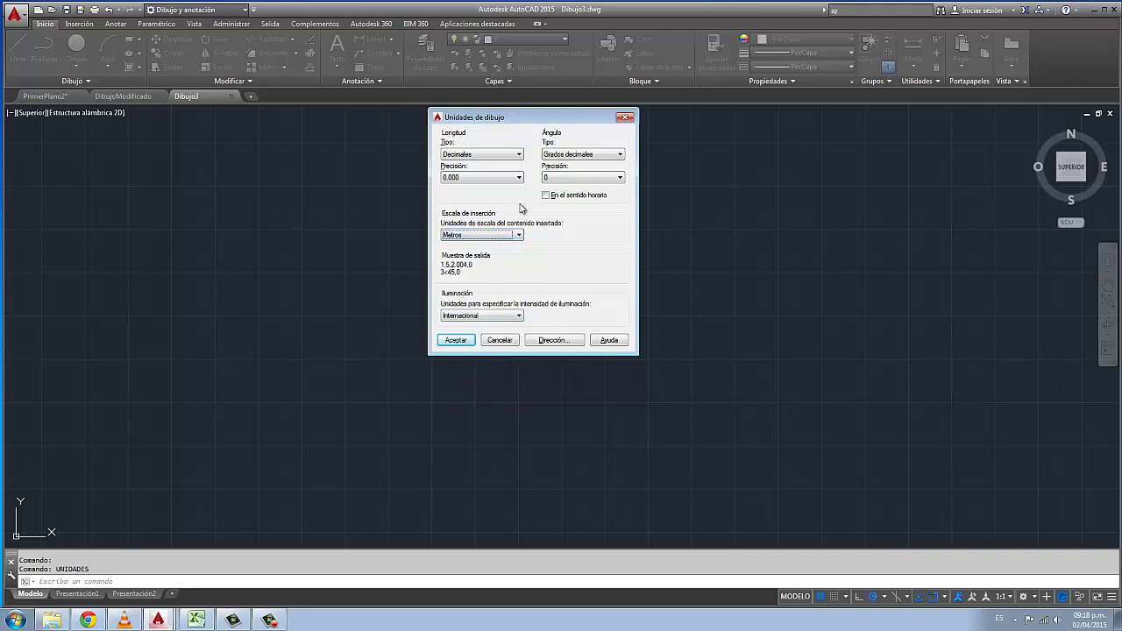
pyautogui.click(583, 179)
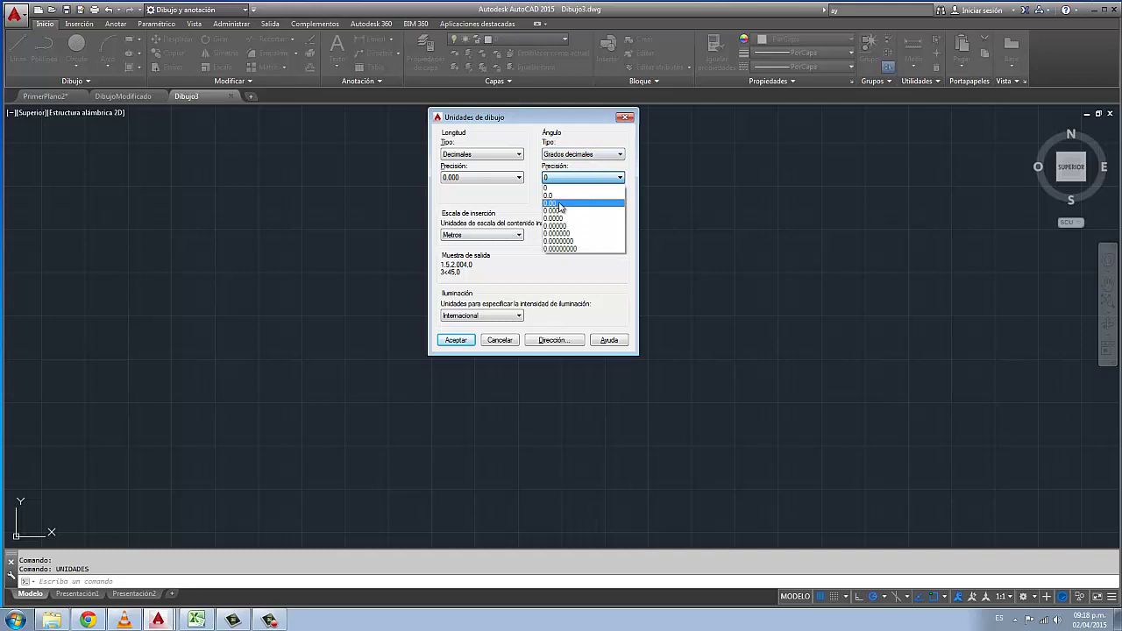
pyautogui.click(561, 204)
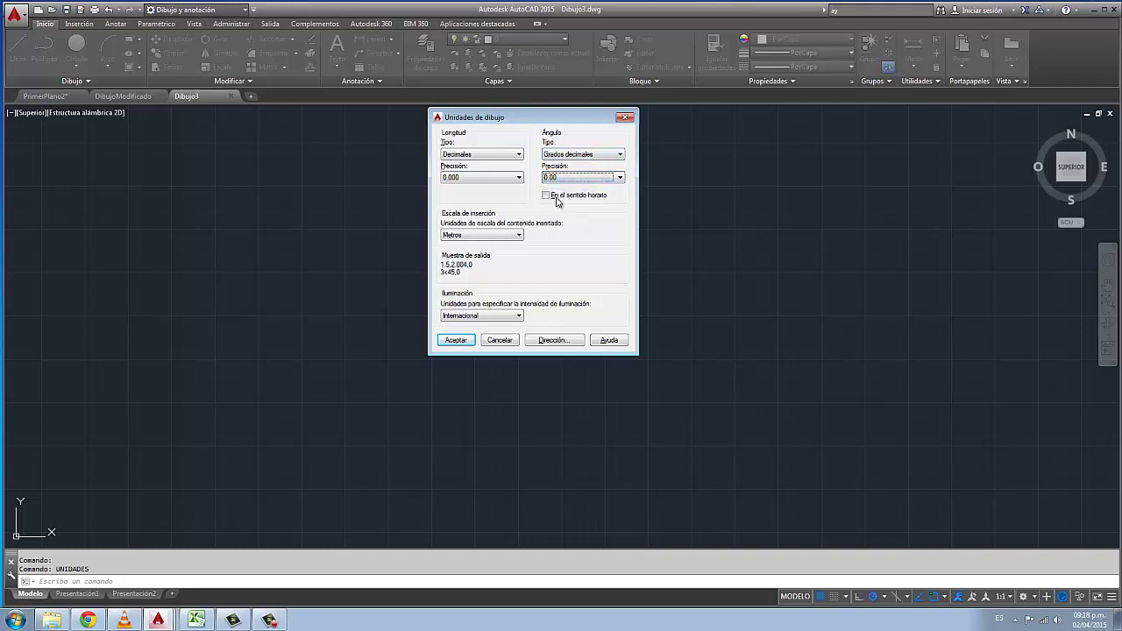
pyautogui.click(458, 340)
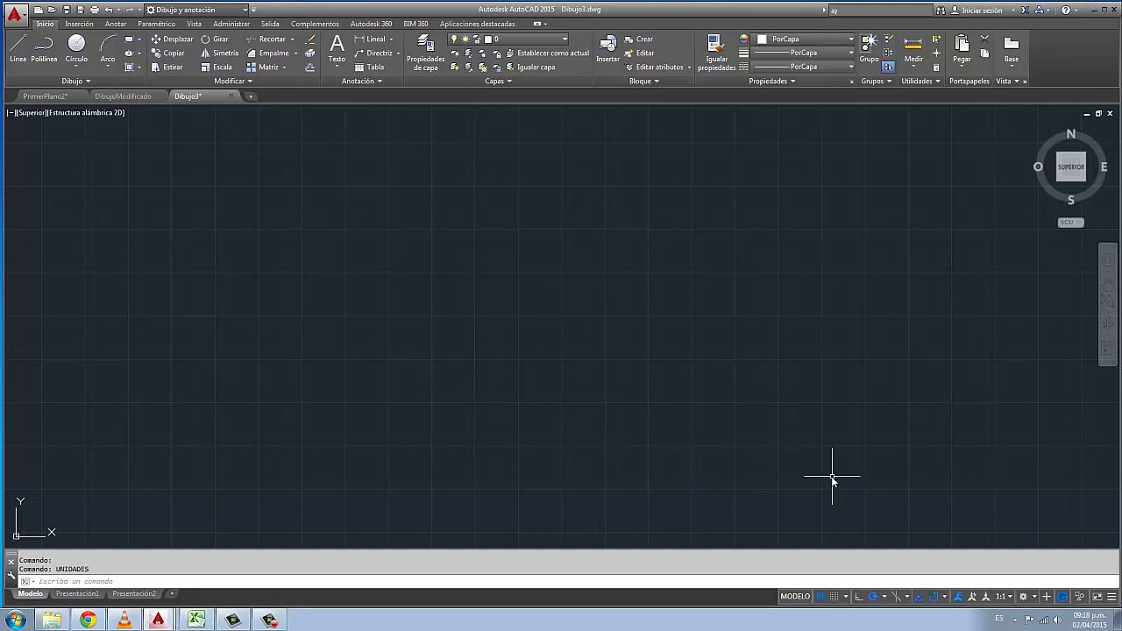
# Turn the grid off and draw a 450 by 400 rectangle starting at 0,0.
pyautogui.click(820, 597)
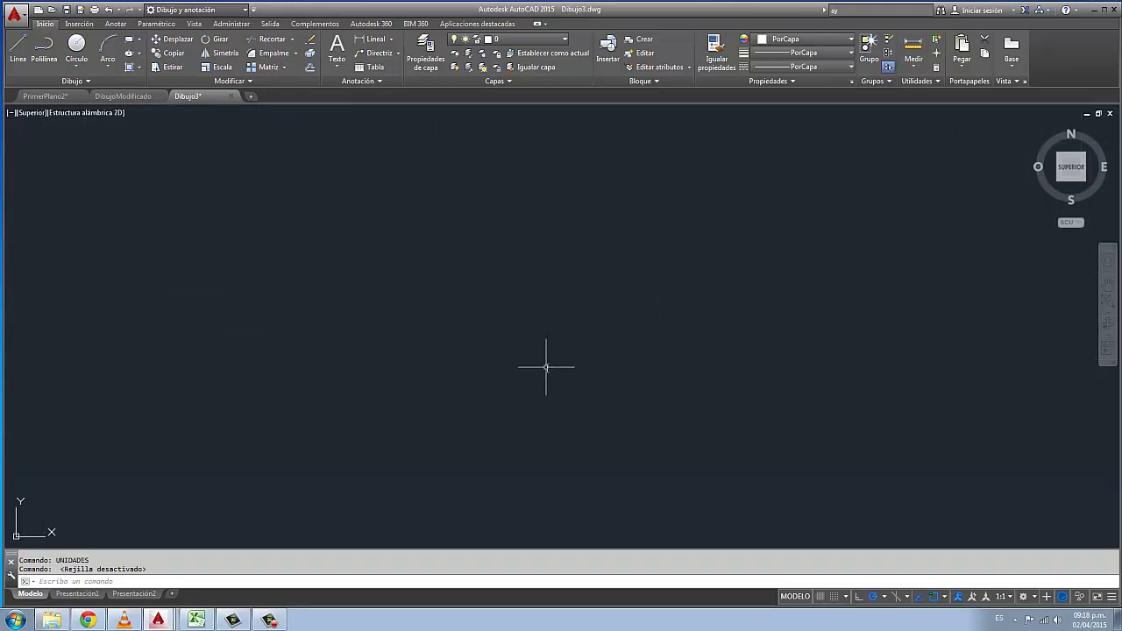
pyautogui.scroll(-3, 545, 367)
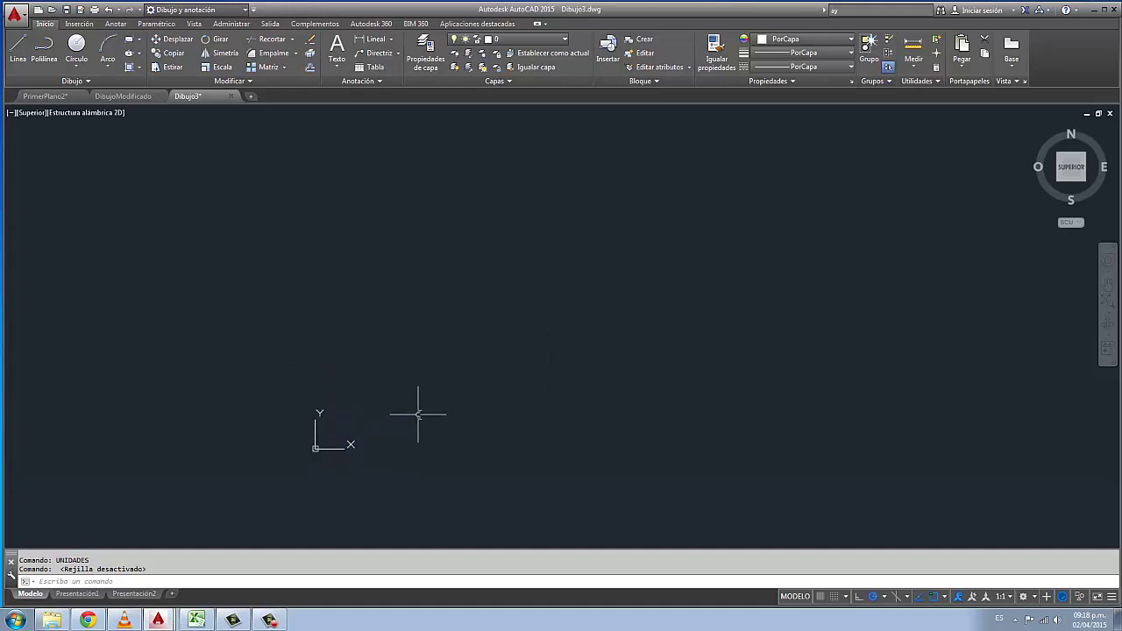
pyautogui.click(128, 40)
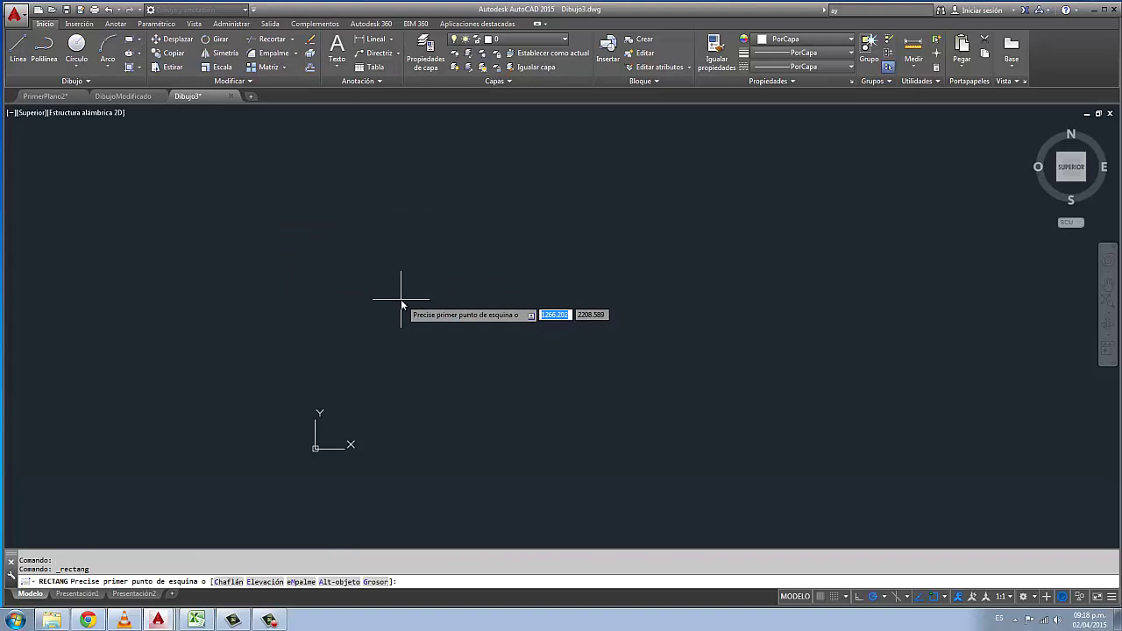
pyautogui.write('0')
pyautogui.press('Tab')
pyautogui.write('0')
pyautogui.press('Return')
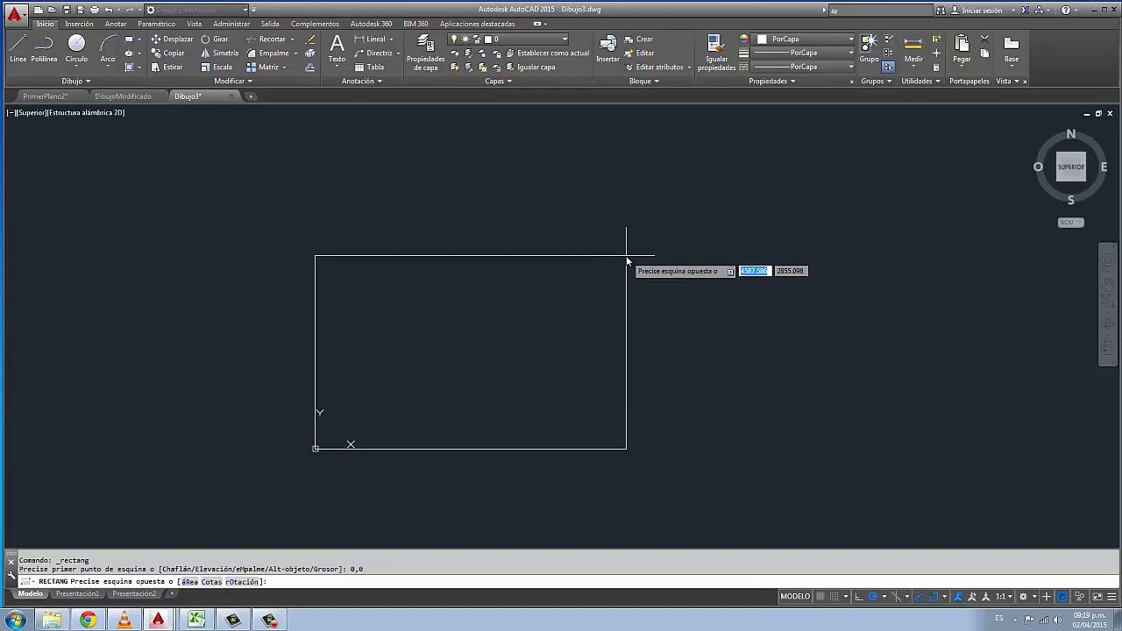
pyautogui.write('450')
pyautogui.press('Tab')
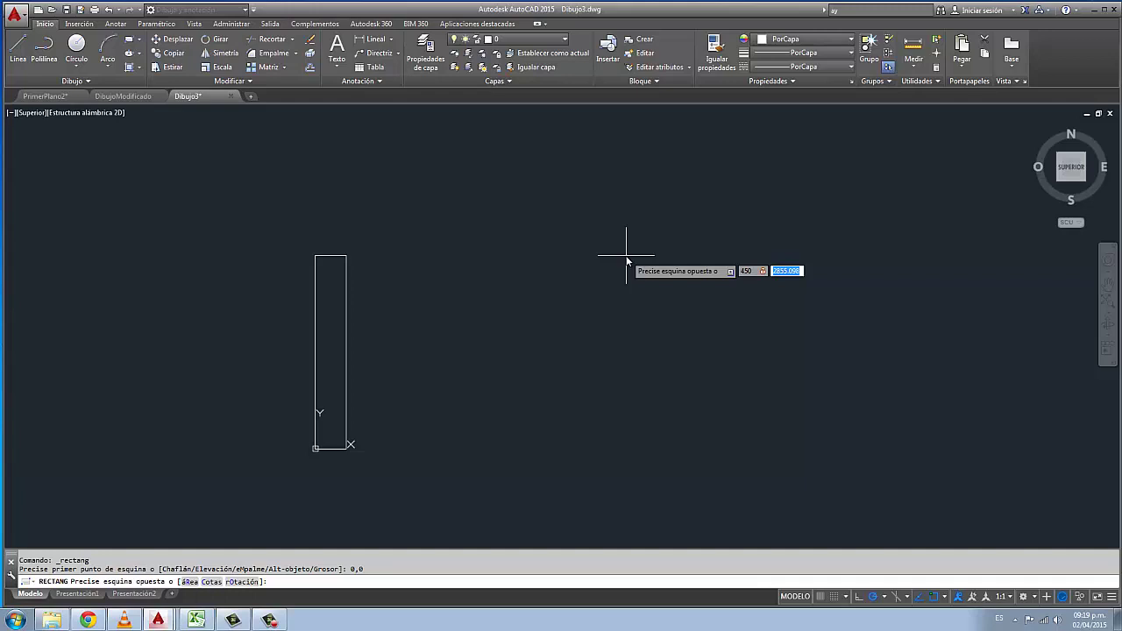
pyautogui.write('400')
pyautogui.press('Return')
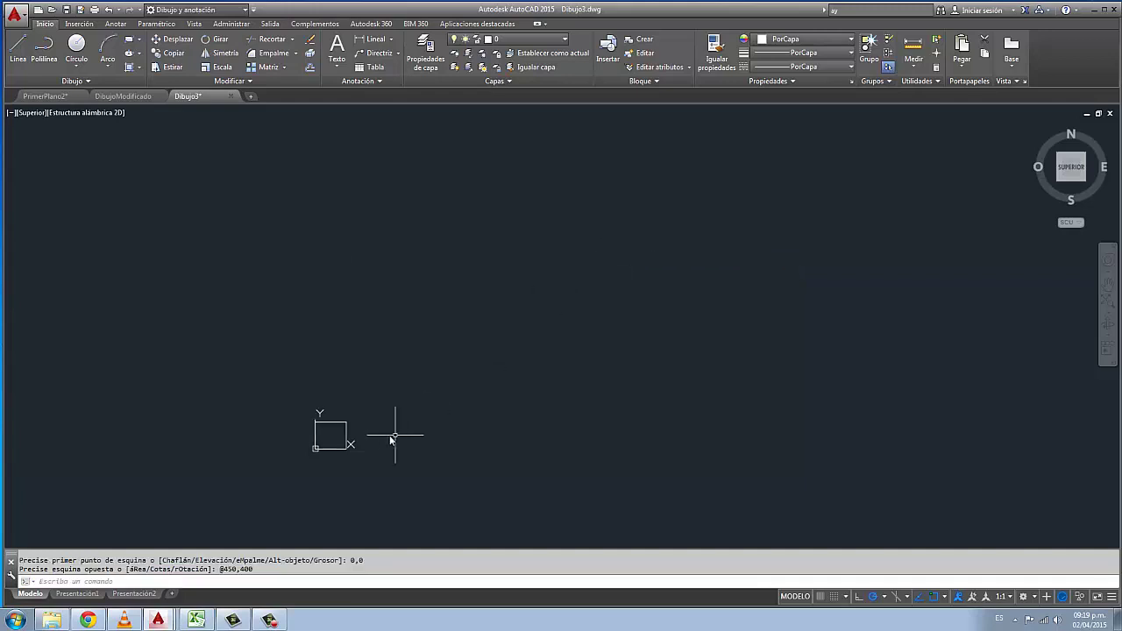
# Run Zoom Extents (Z, E) so the 450 by 400 rectangle fills the view.
pyautogui.scroll(4, 312, 432)
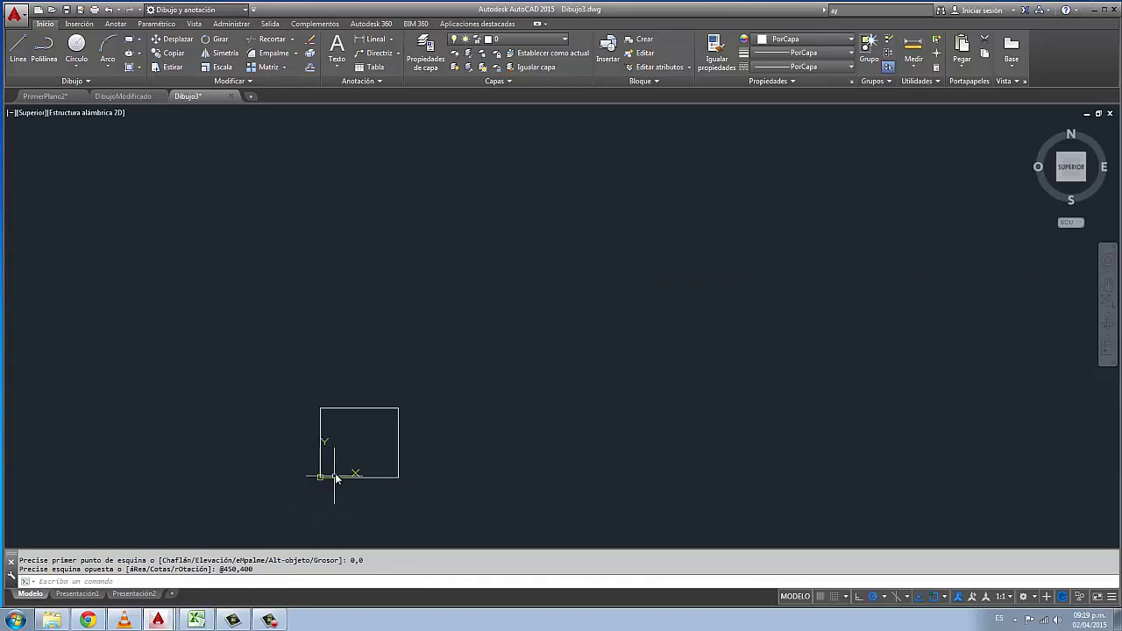
pyautogui.scroll(4, 352, 460)
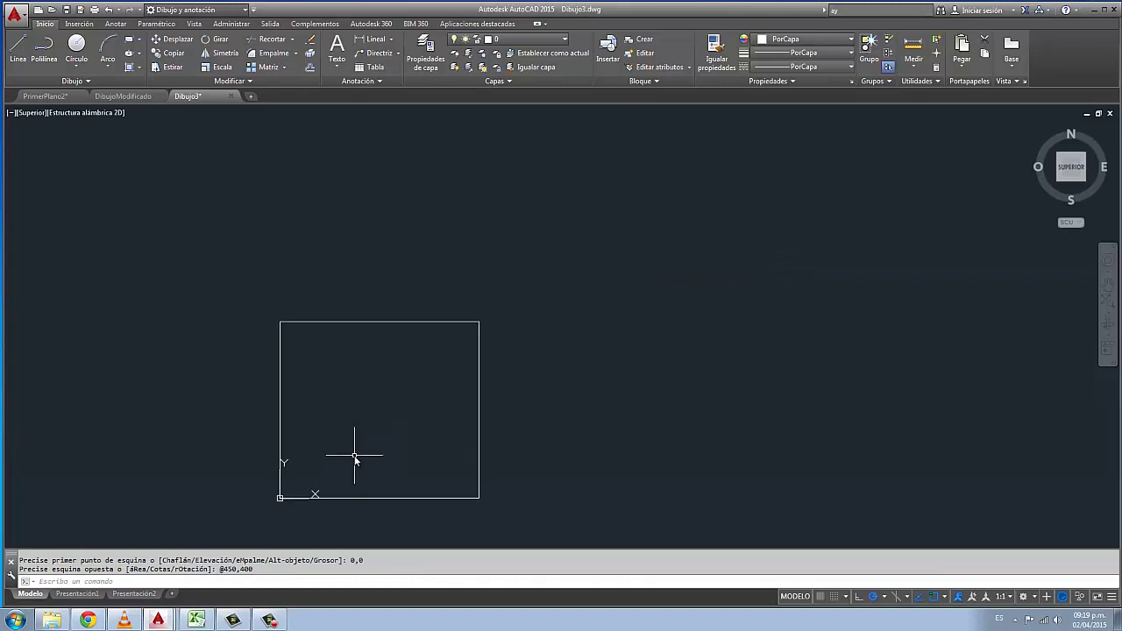
pyautogui.write('z')
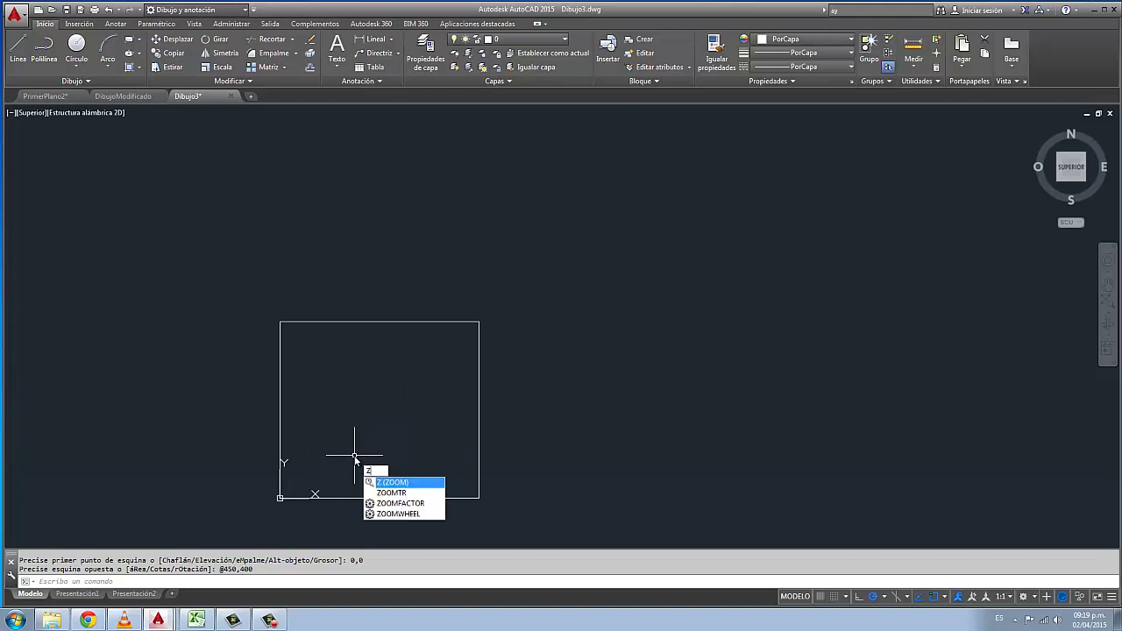
pyautogui.press('Escape')
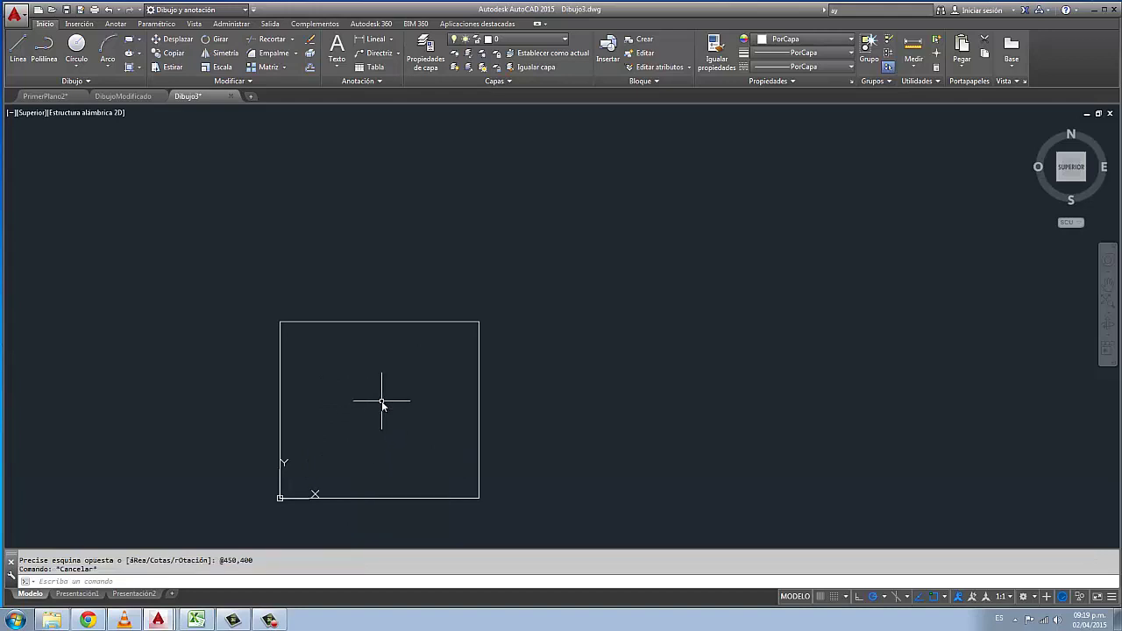
pyautogui.middleClick(382, 404)
pyautogui.middleClick(382, 403)
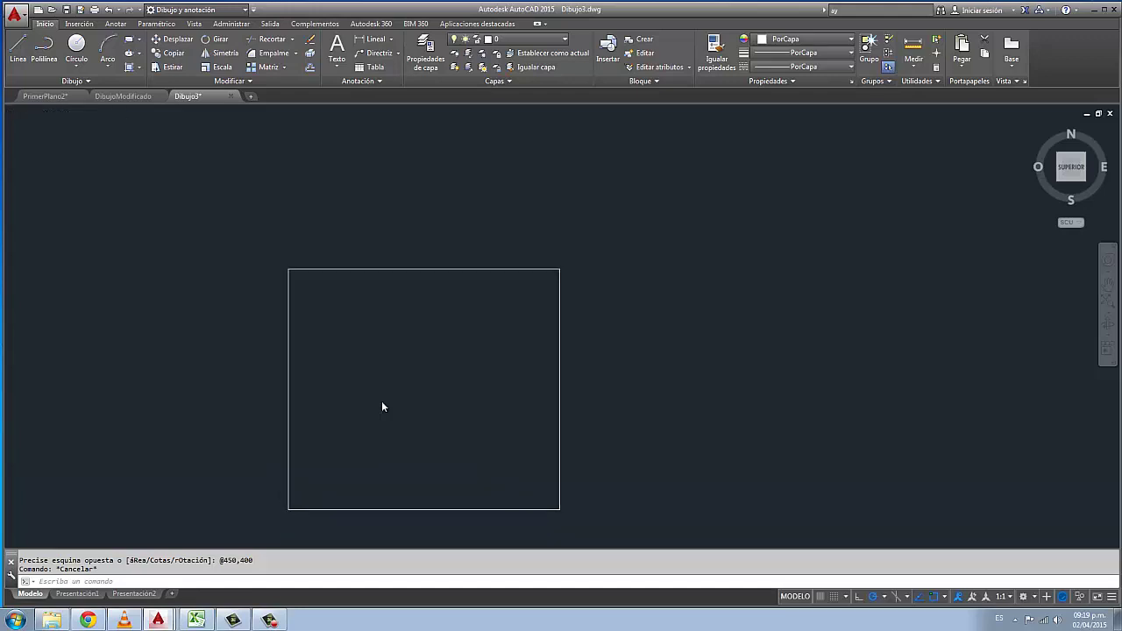
pyautogui.scroll(-4, 349, 531)
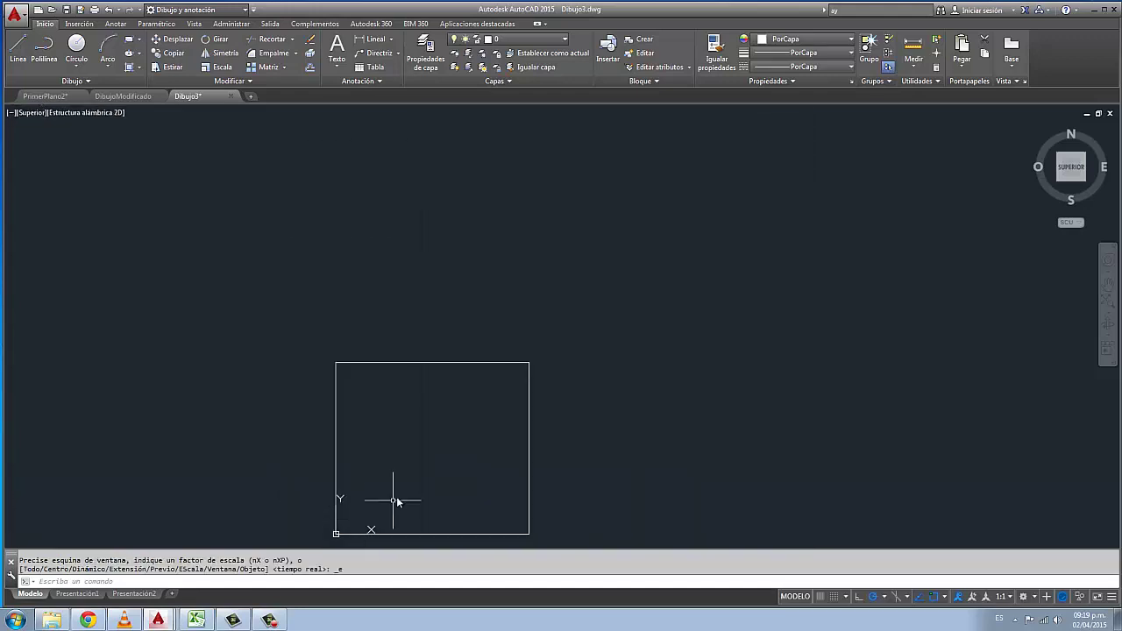
pyautogui.write('z')
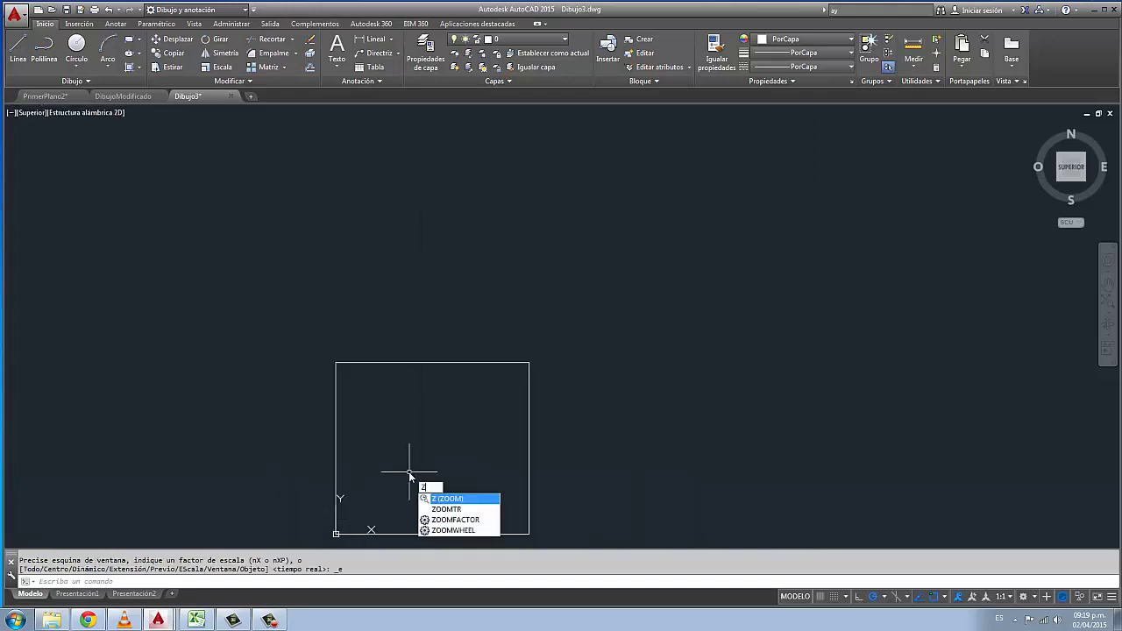
pyautogui.press('Return')
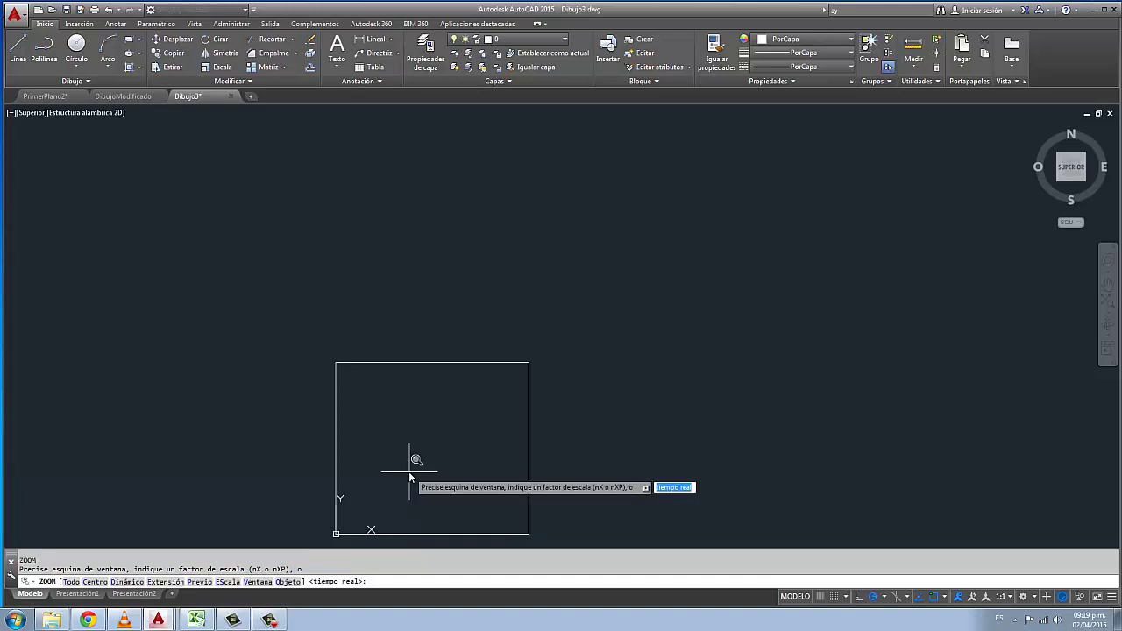
pyautogui.write('e')
pyautogui.press('Return')
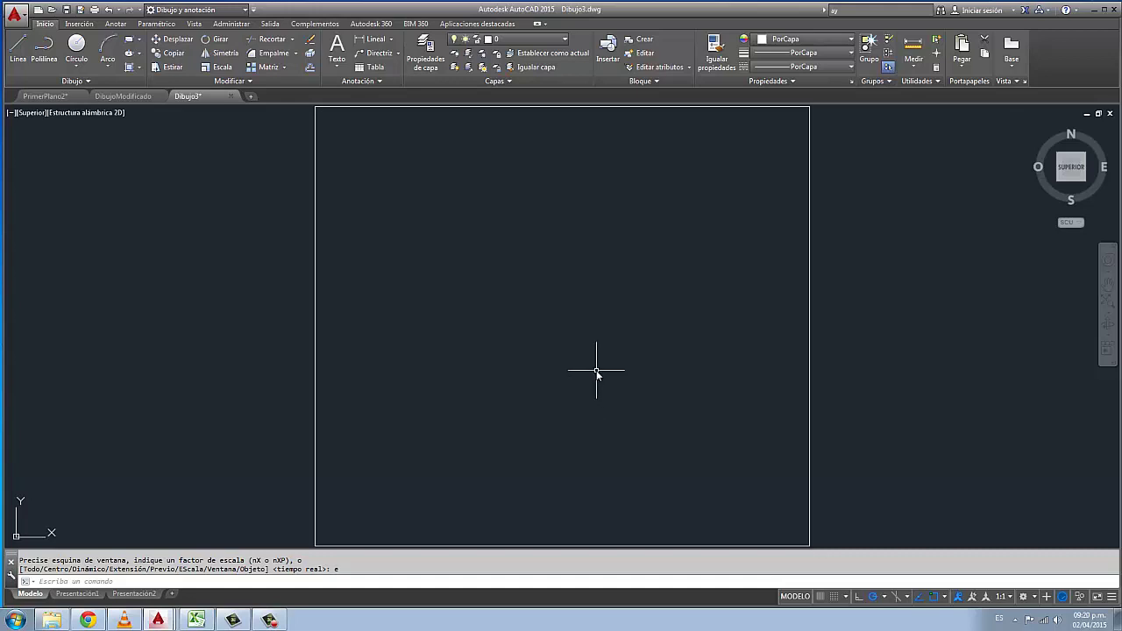
# Draw a second rectangle snapped to the frame's corner, leaving a narrow strip on the right.
pyautogui.click(128, 41)
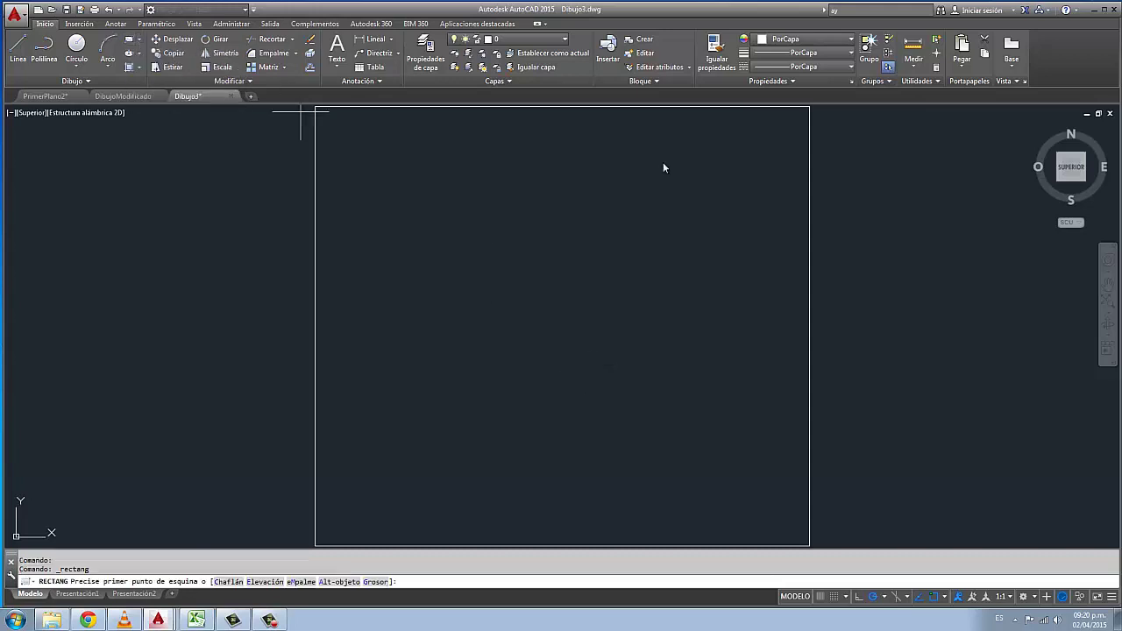
pyautogui.click(810, 110)
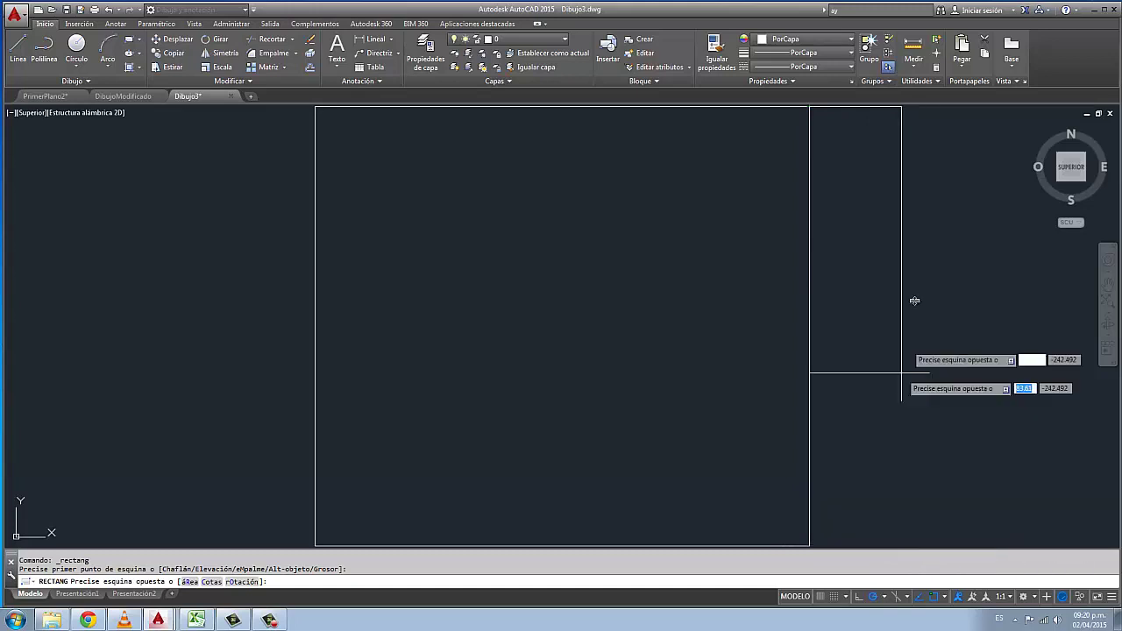
pyautogui.scroll(-3, 903, 469)
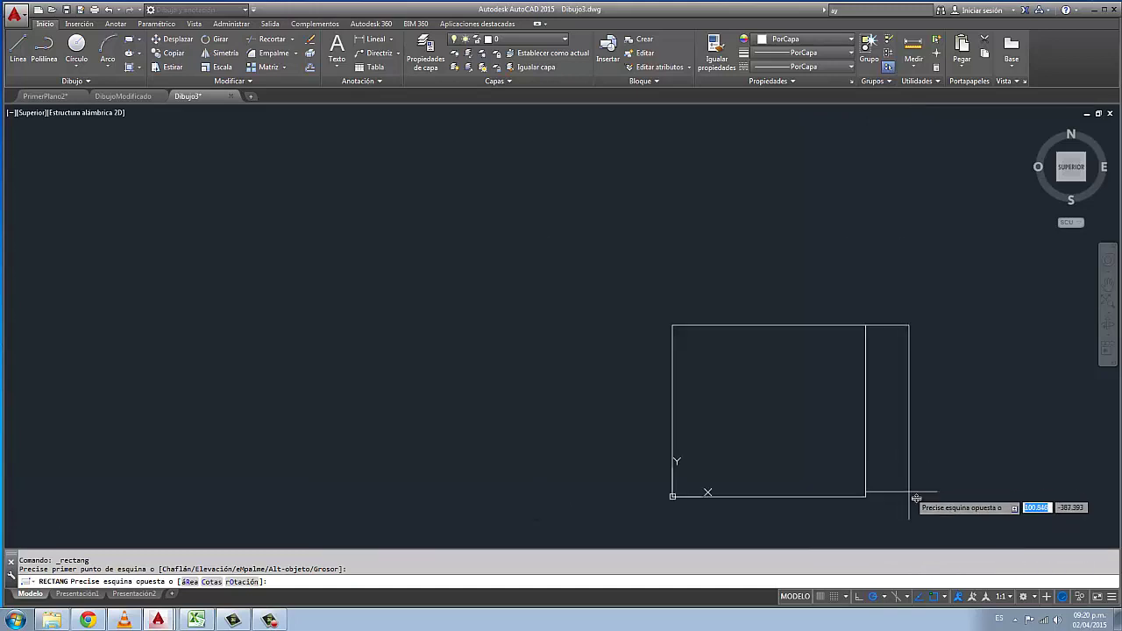
pyautogui.scroll(3, 915, 494)
pyautogui.scroll(3, 684, 491)
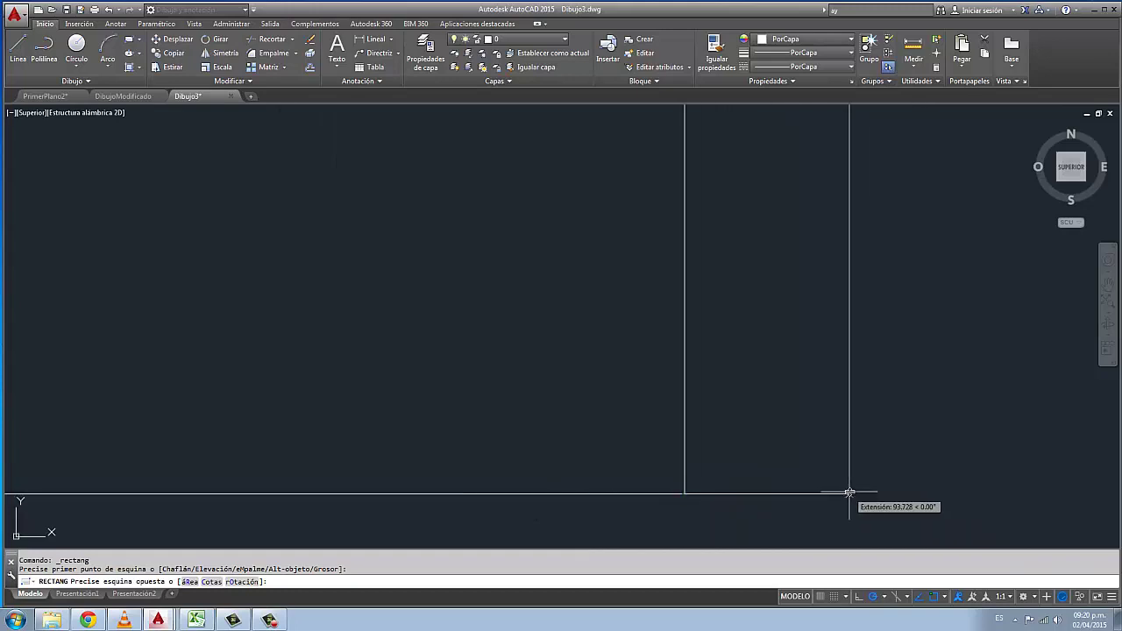
pyautogui.click(849, 494)
pyautogui.scroll(-3, 805, 448)
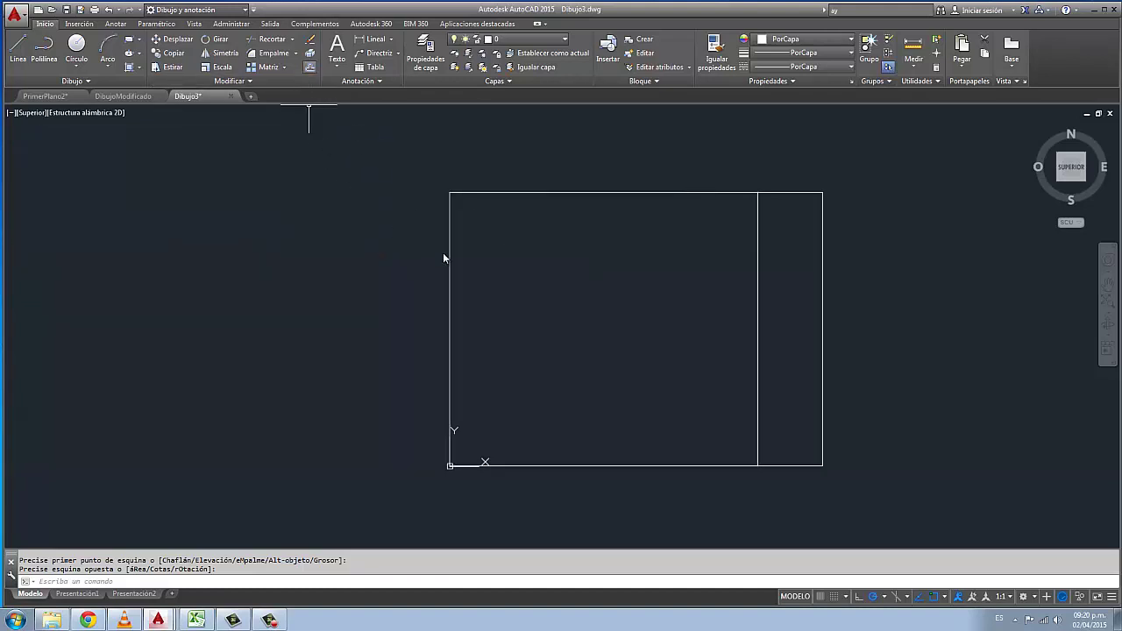
pyautogui.scroll(2, 598, 272)
pyautogui.scroll(-2, 597, 274)
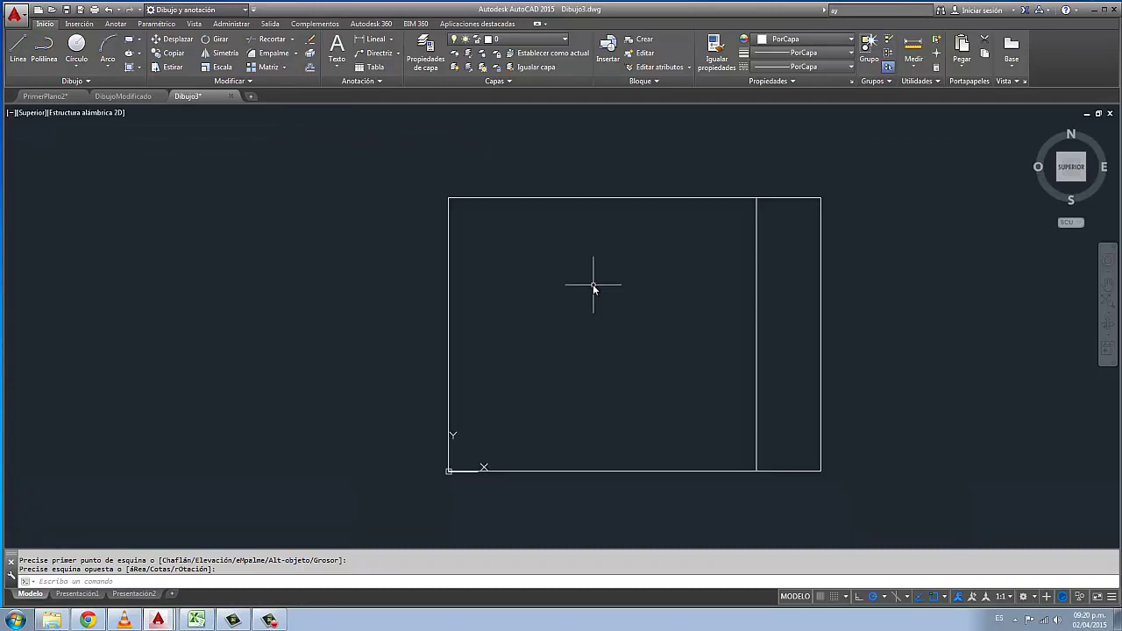
pyautogui.moveTo(609, 308); pyautogui.dragTo(534, 287, button='middle')
pyautogui.write('LIMITe')
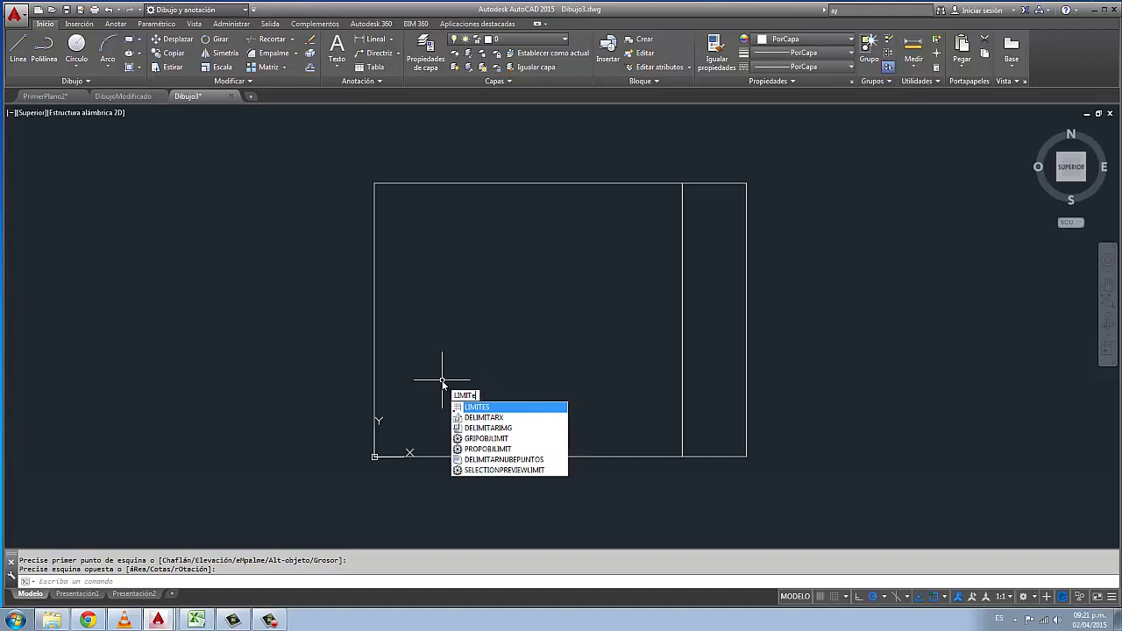
# Set drawing limits from 0,0 to the frame's top-right corner (420,297) and turn the grid on.
pyautogui.write('ites')
pyautogui.press('Return')
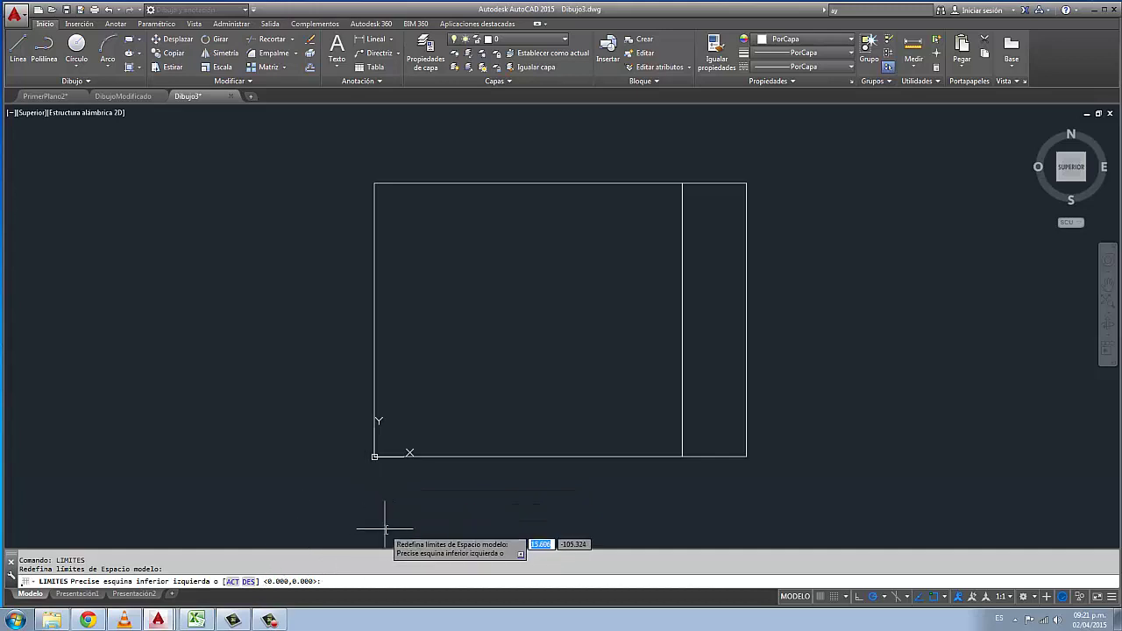
pyautogui.press('Return')
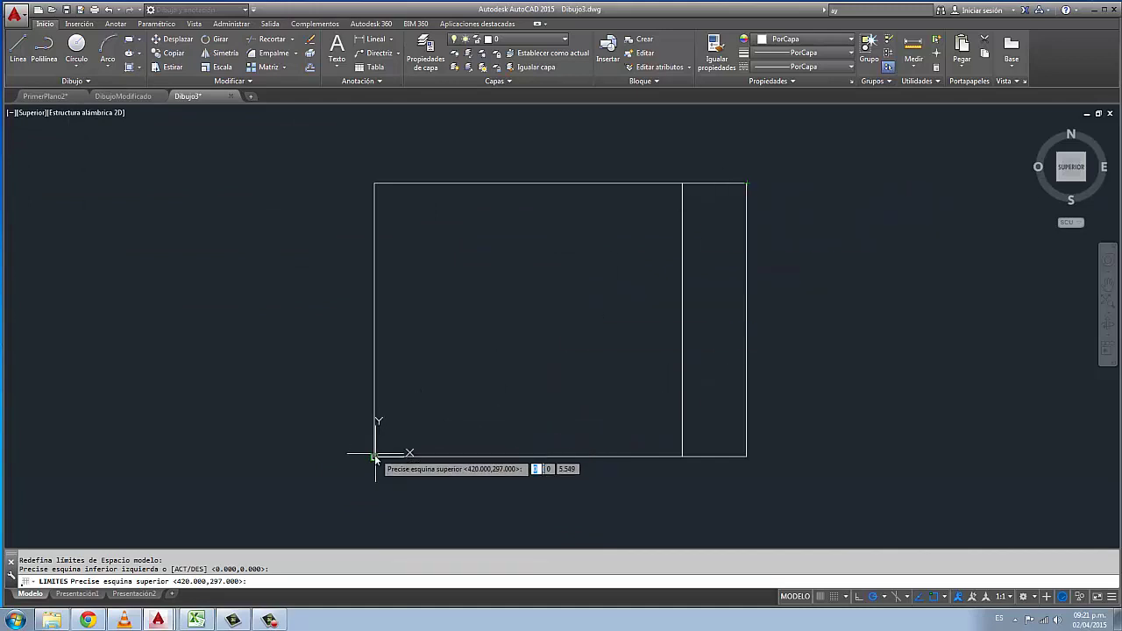
pyautogui.click(746, 185)
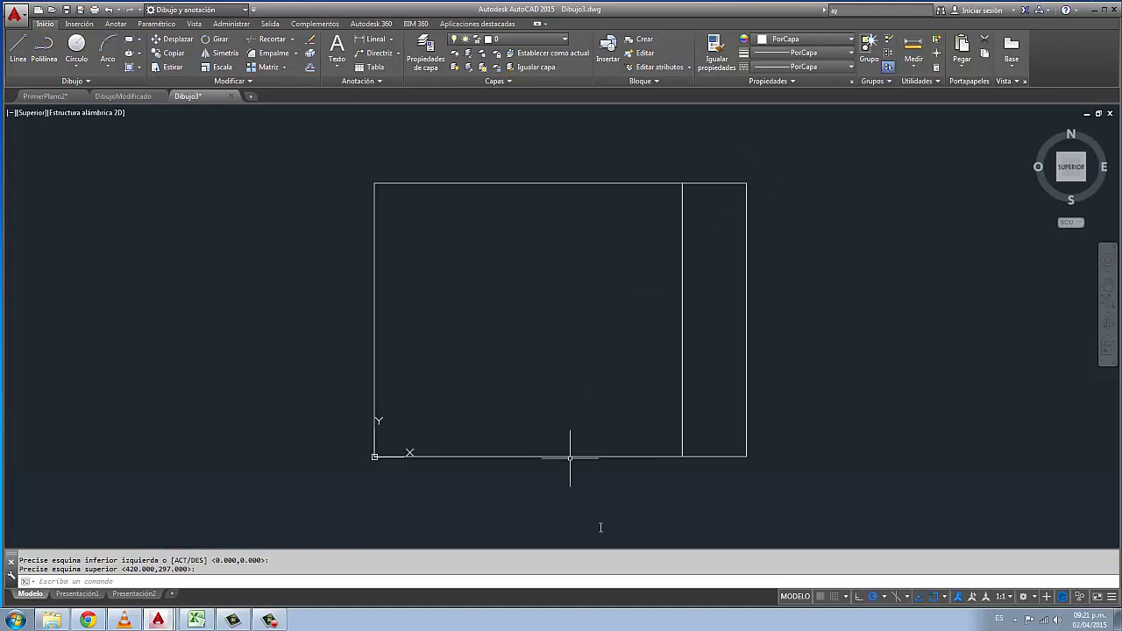
pyautogui.click(817, 598)
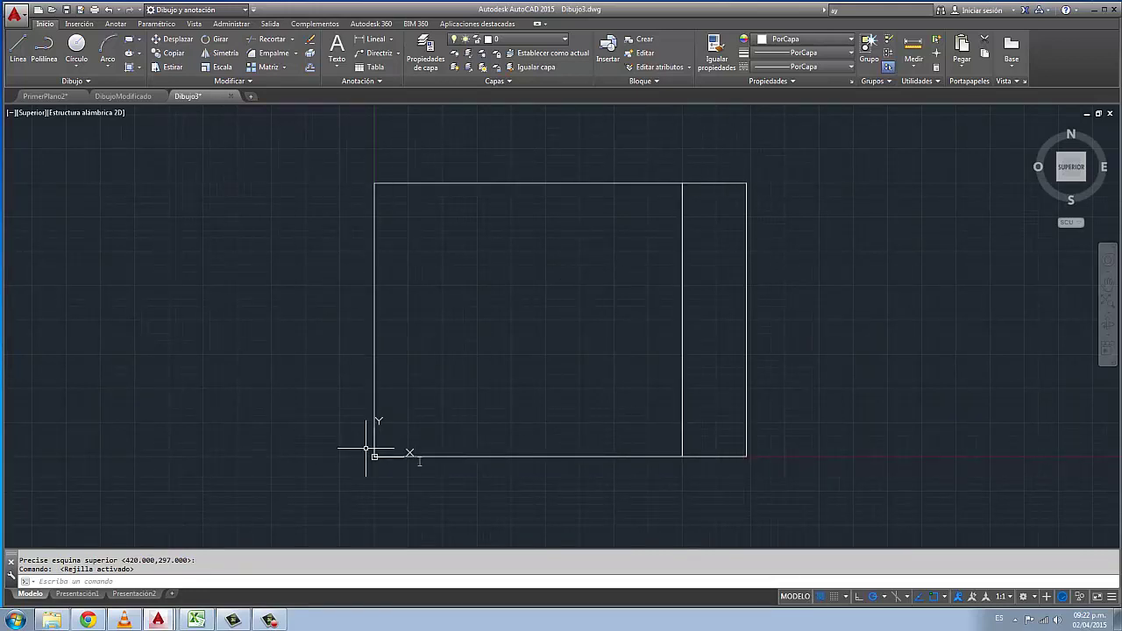
# Turn the grid display off and pan the frame back into view.
pyautogui.click(821, 597)
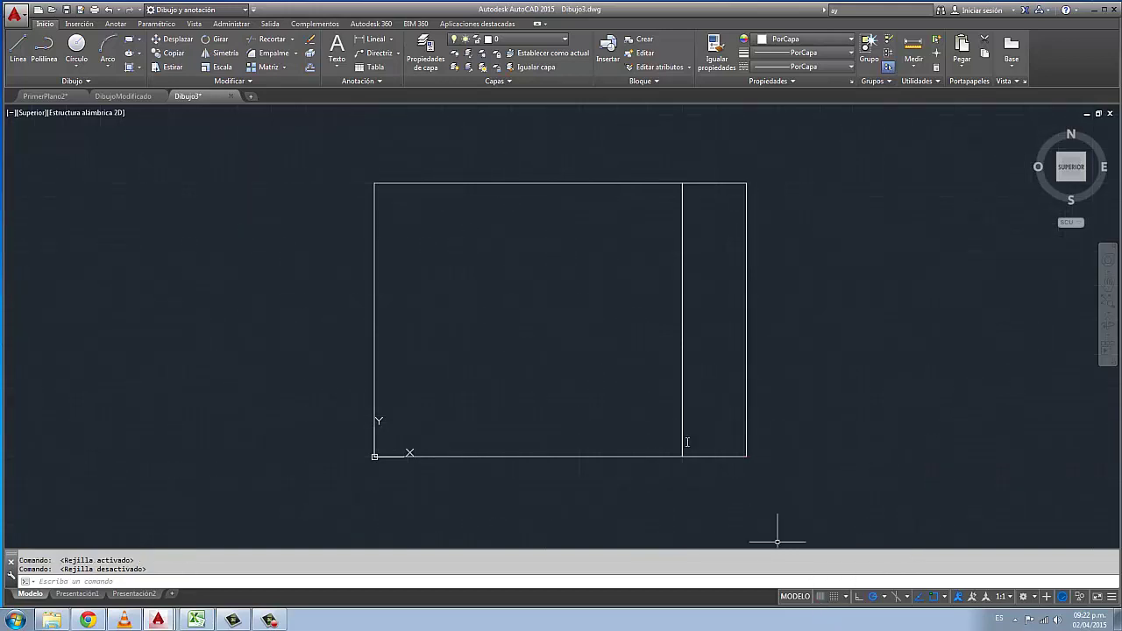
pyautogui.scroll(5, 504, 362)
pyautogui.scroll(-3, 504, 362)
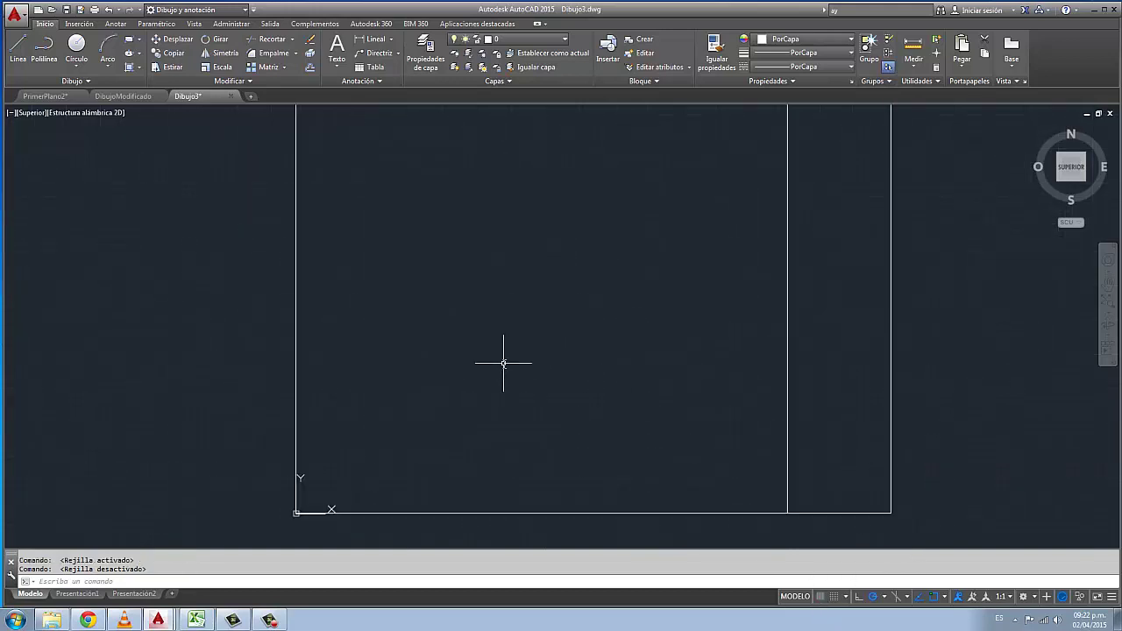
pyautogui.scroll(-2, 504, 362)
pyautogui.moveTo(541, 341); pyautogui.dragTo(507, 346, button='middle')
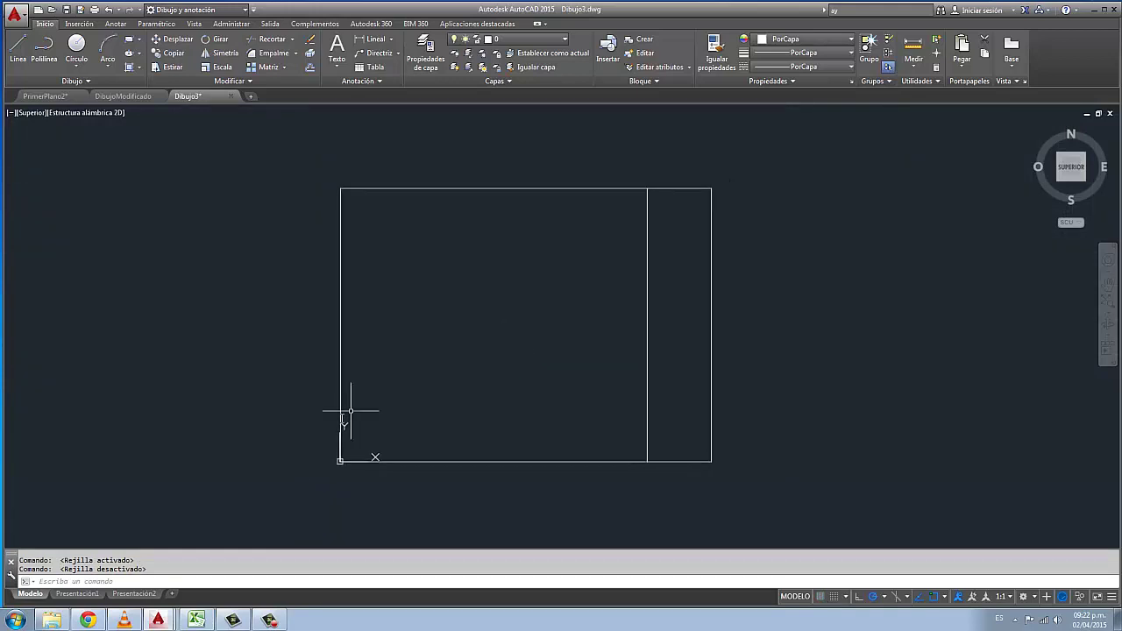
pyautogui.click(340, 463)
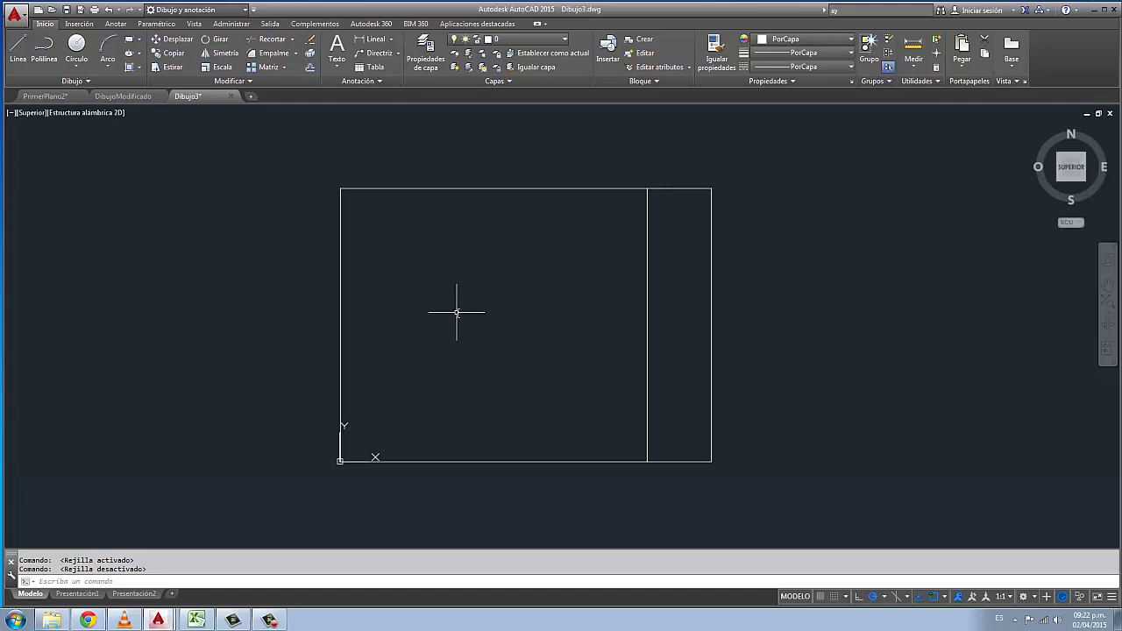
pyautogui.scroll(2, 461, 309)
pyautogui.scroll(-2, 473, 309)
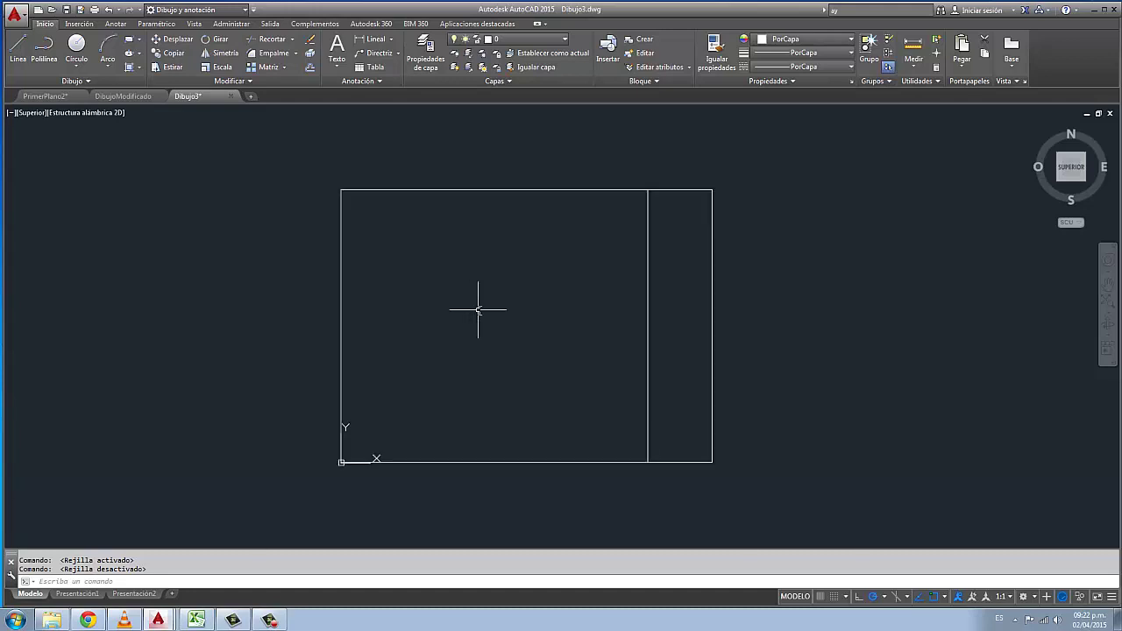
pyautogui.moveTo(478, 309); pyautogui.dragTo(501, 305, button='middle')
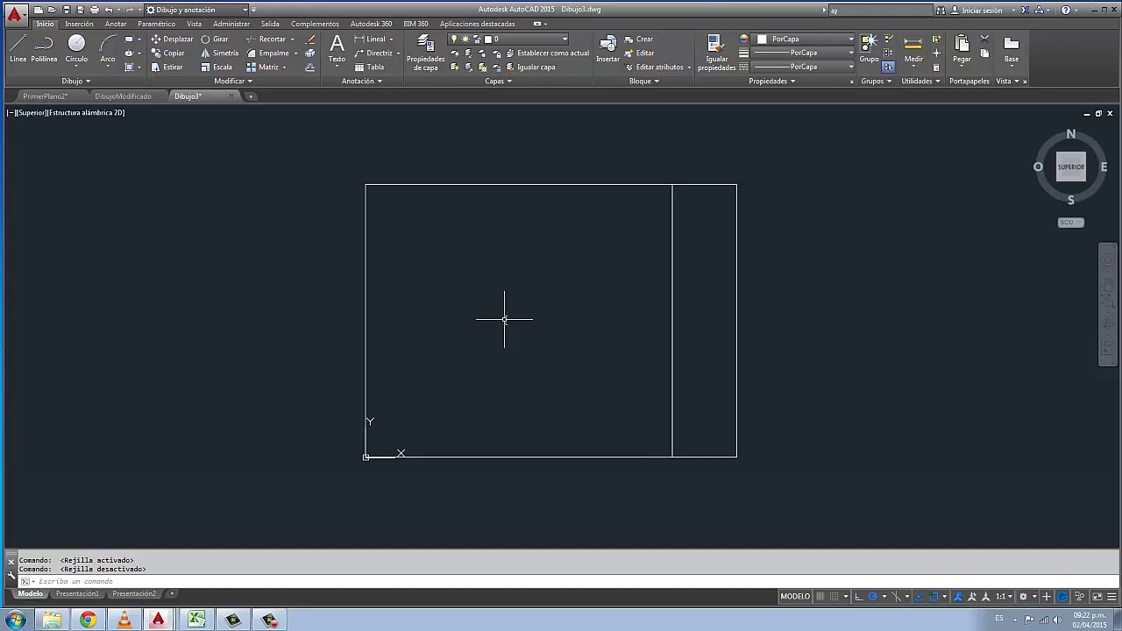
# Zoom to extents with Z, E to fit the whole frame drawing.
pyautogui.write('z')
pyautogui.press('Return')
pyautogui.write('e')
pyautogui.press('Return')
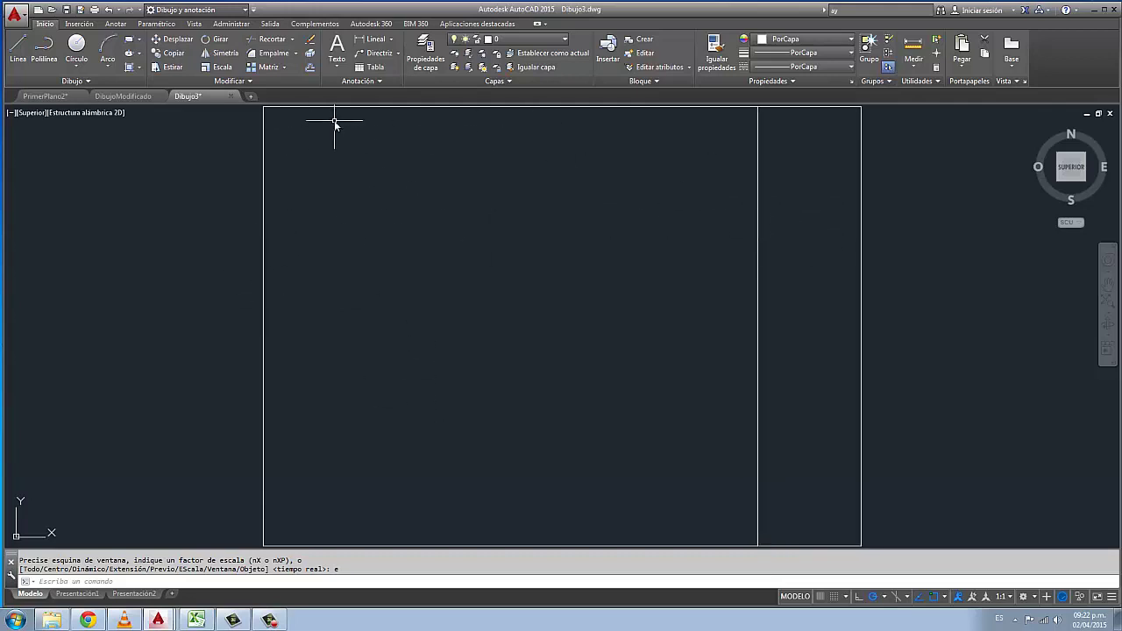
# Save the drawing as an AutoCAD Drawing Template (*.dwt) named 3d4every1-basica.
pyautogui.click(80, 10)
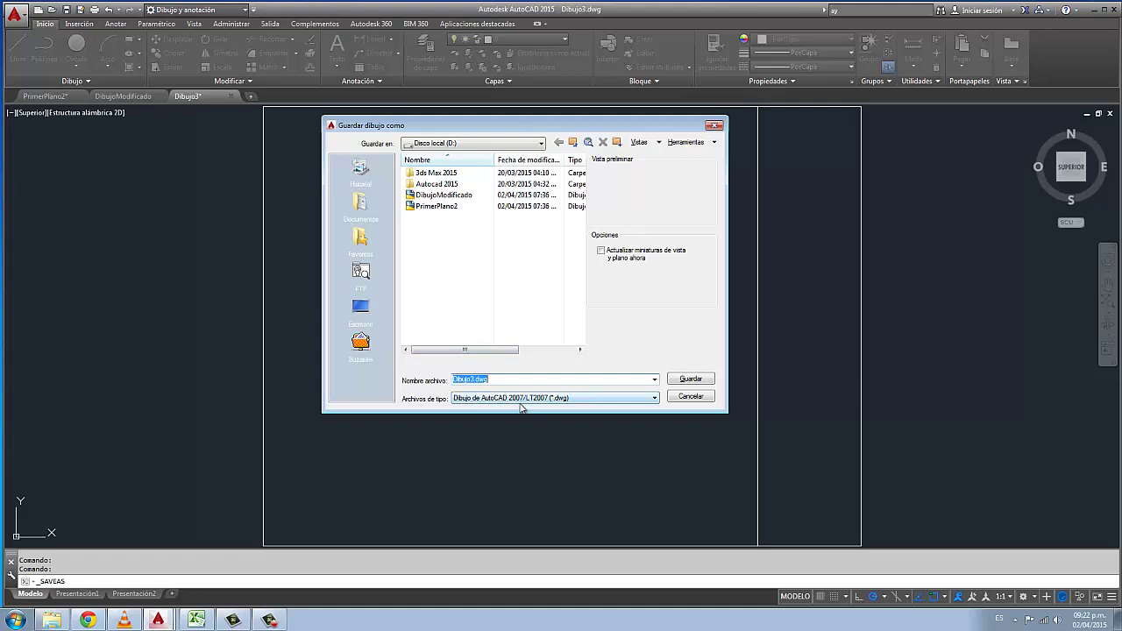
pyautogui.click(519, 399)
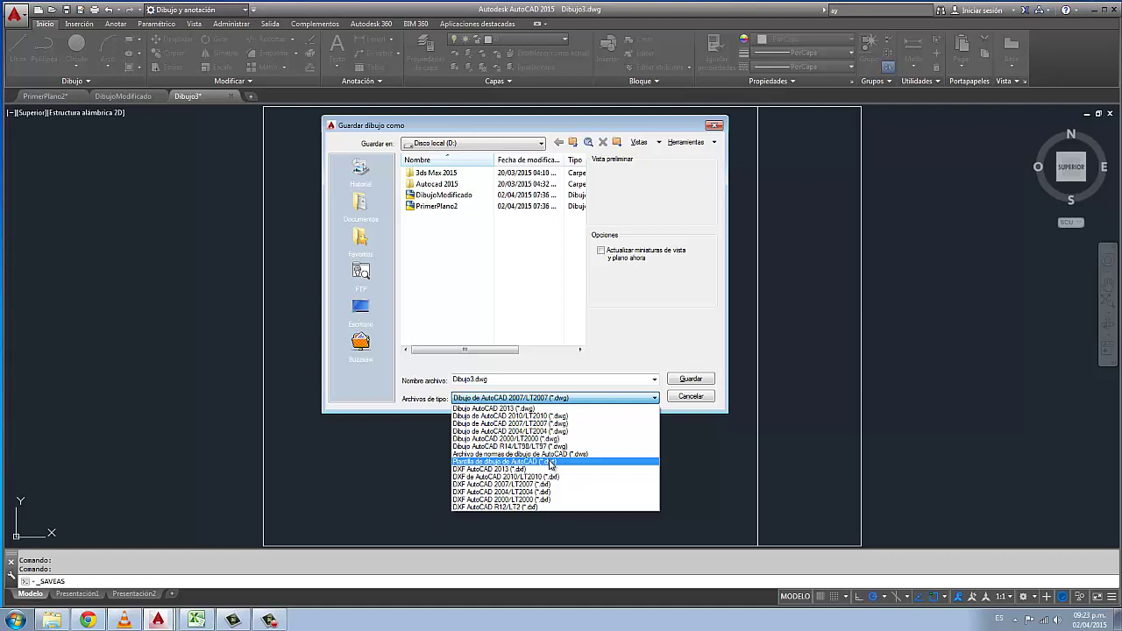
pyautogui.click(551, 463)
pyautogui.write('3d4every1-basica')
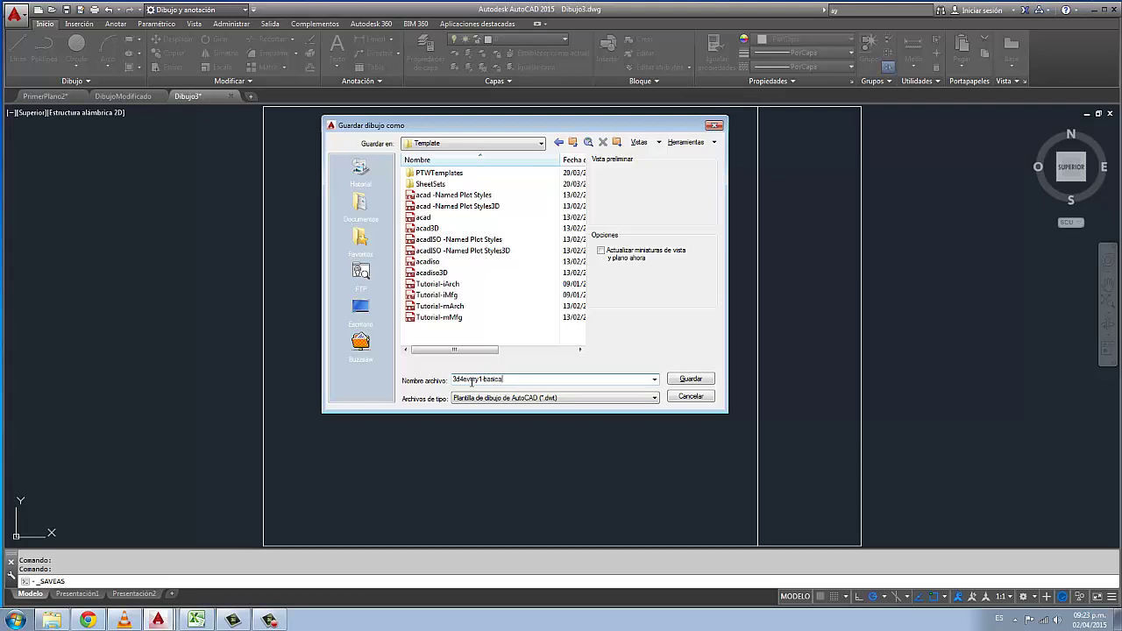
pyautogui.click(693, 380)
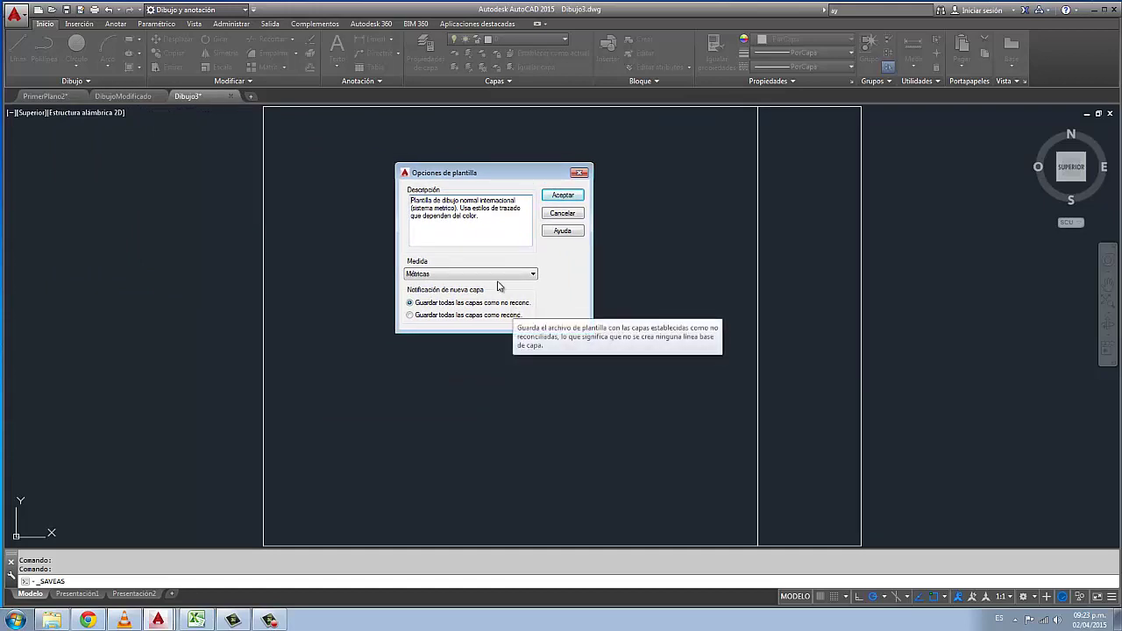
# Keep Métricas units and replace the description's plot-style sentence with 'de 3d4every1 basic'.
pyautogui.click(453, 277)
pyautogui.click(417, 293)
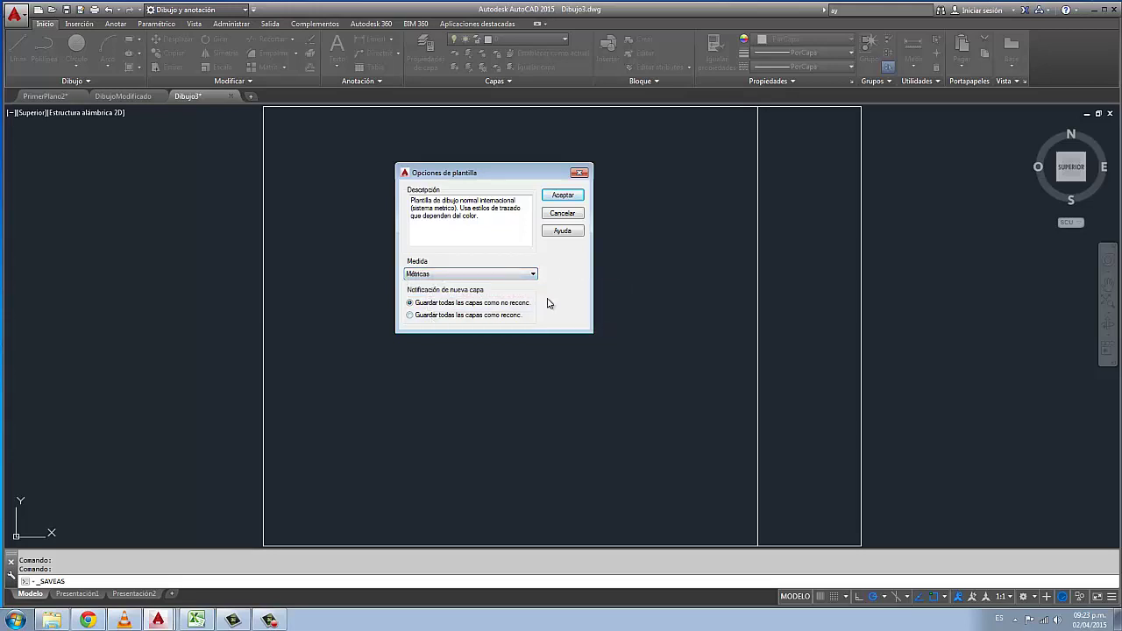
pyautogui.moveTo(486, 219); pyautogui.dragTo(363, 232)
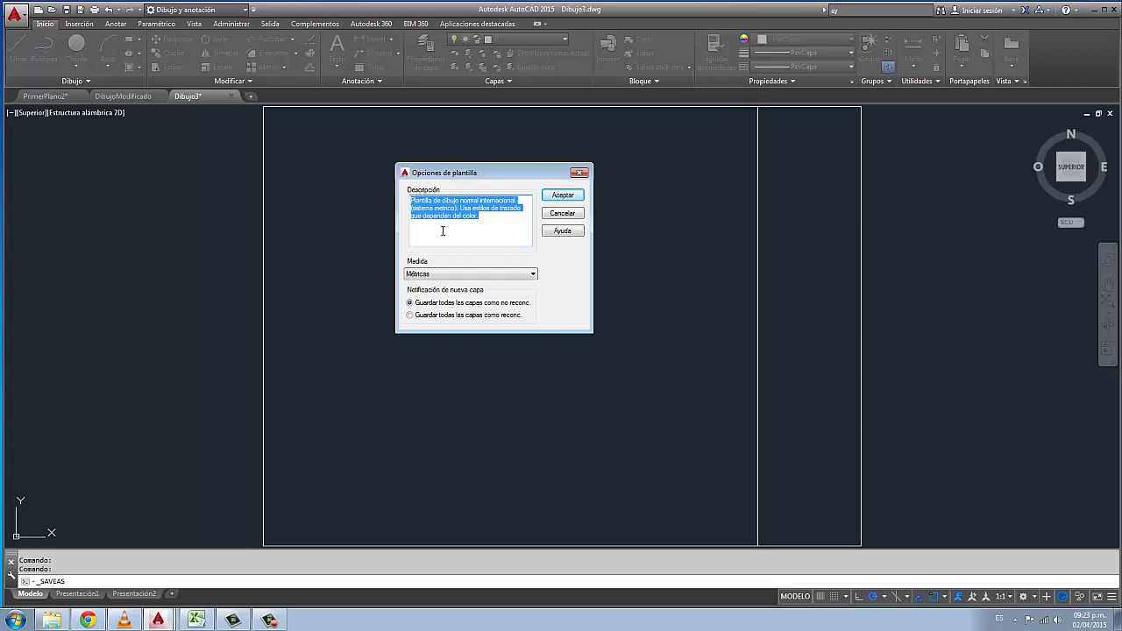
pyautogui.click(487, 225)
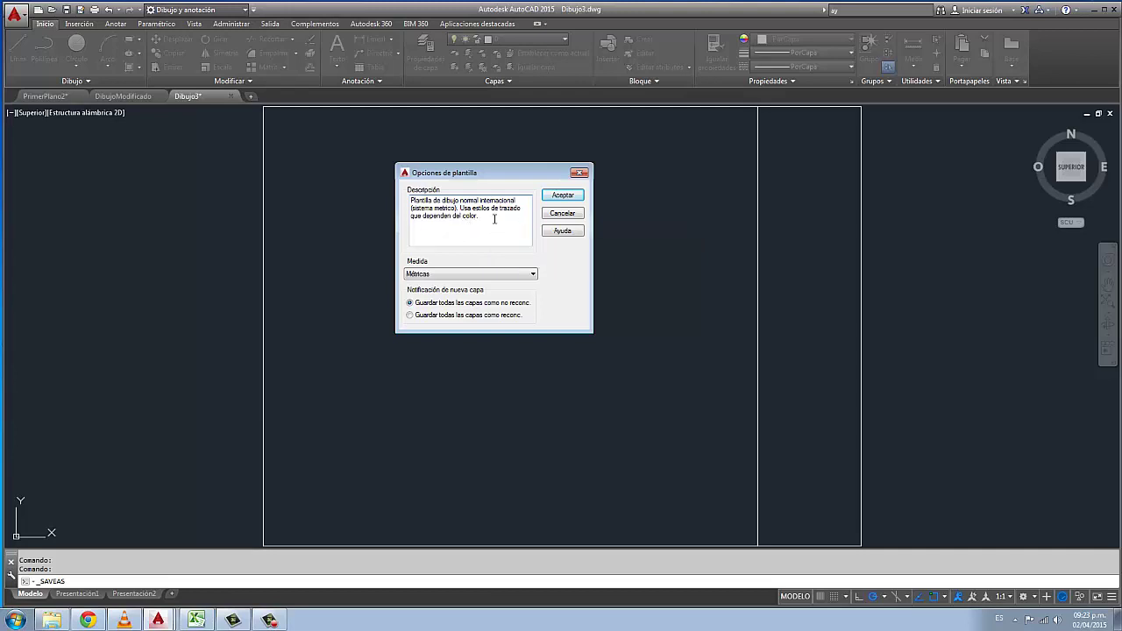
pyautogui.moveTo(489, 217); pyautogui.dragTo(466, 208)
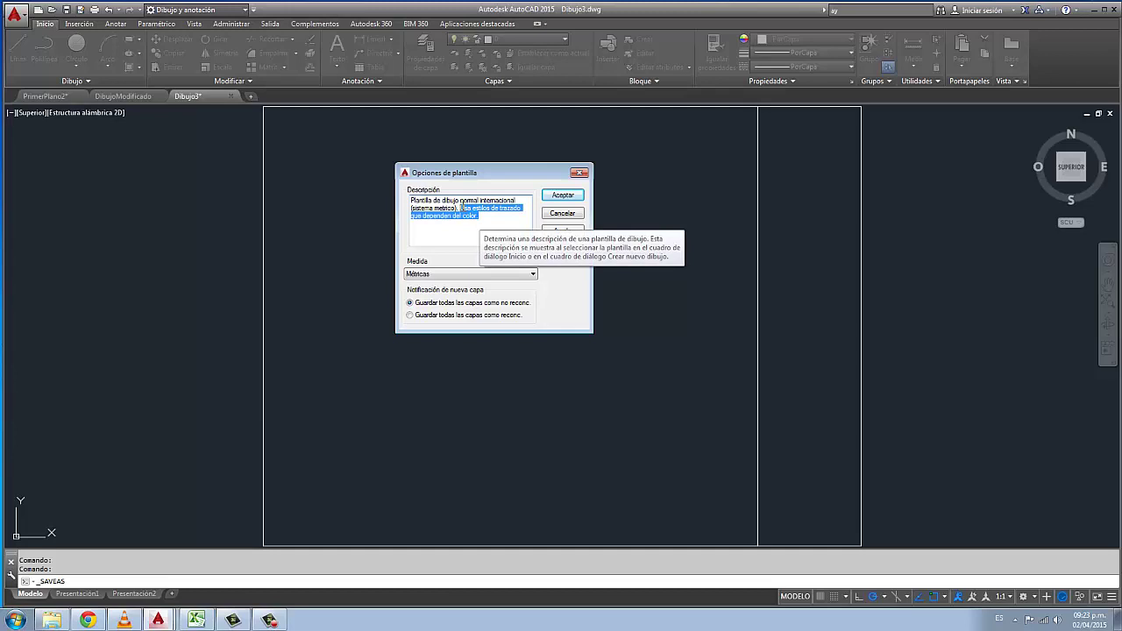
pyautogui.moveTo(495, 220); pyautogui.dragTo(409, 200)
pyautogui.click(489, 218)
pyautogui.click(501, 218)
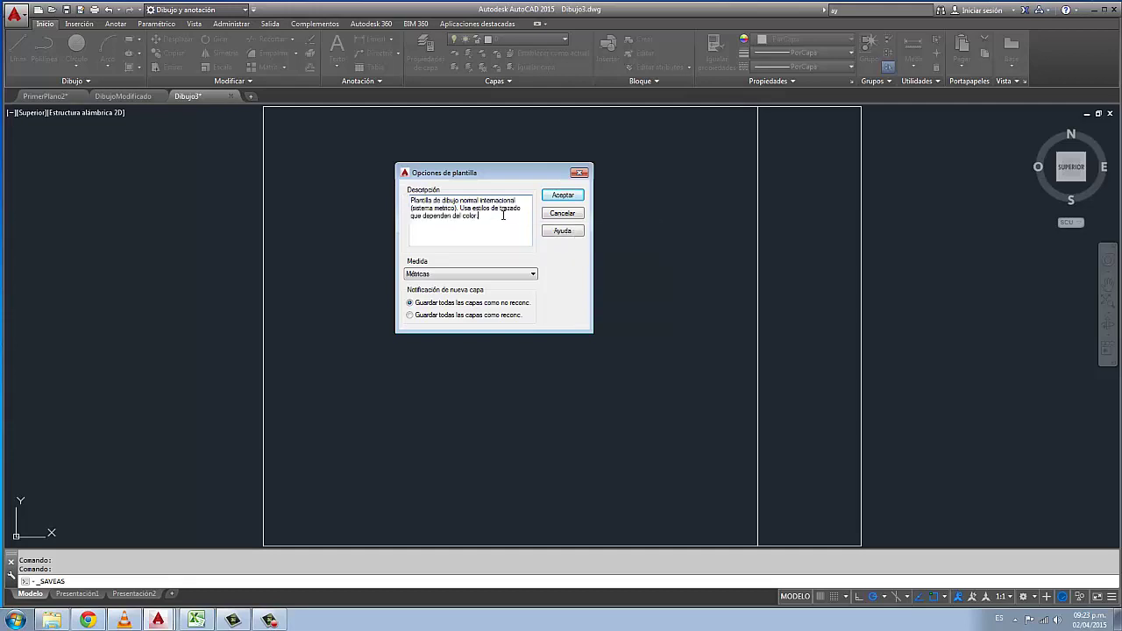
pyautogui.moveTo(479, 216); pyautogui.dragTo(457, 208)
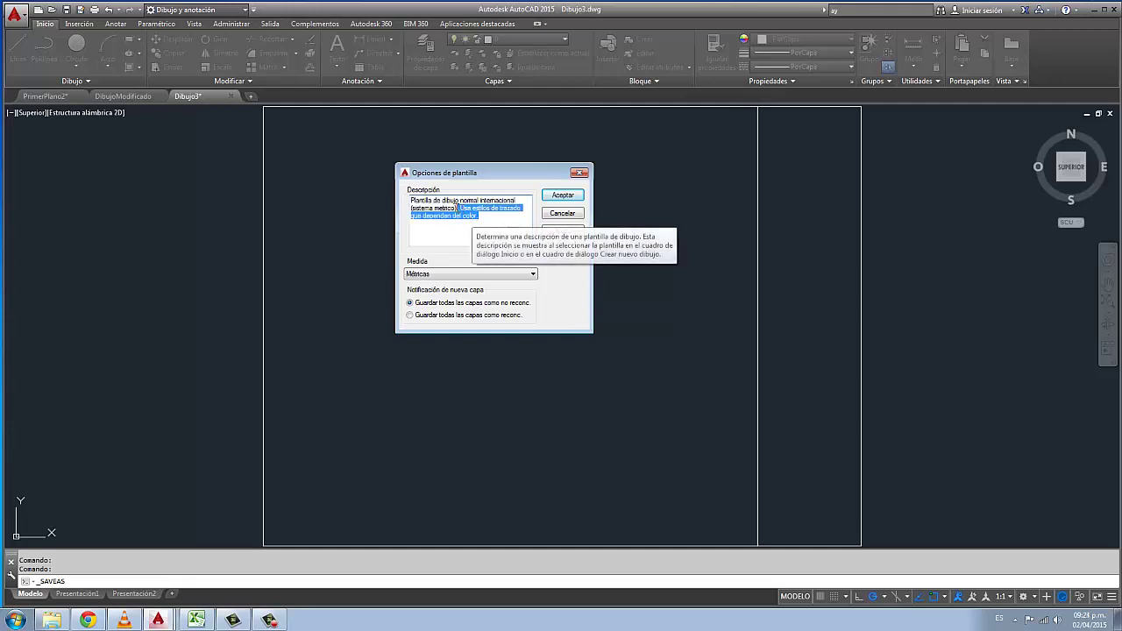
pyautogui.press('Delete')
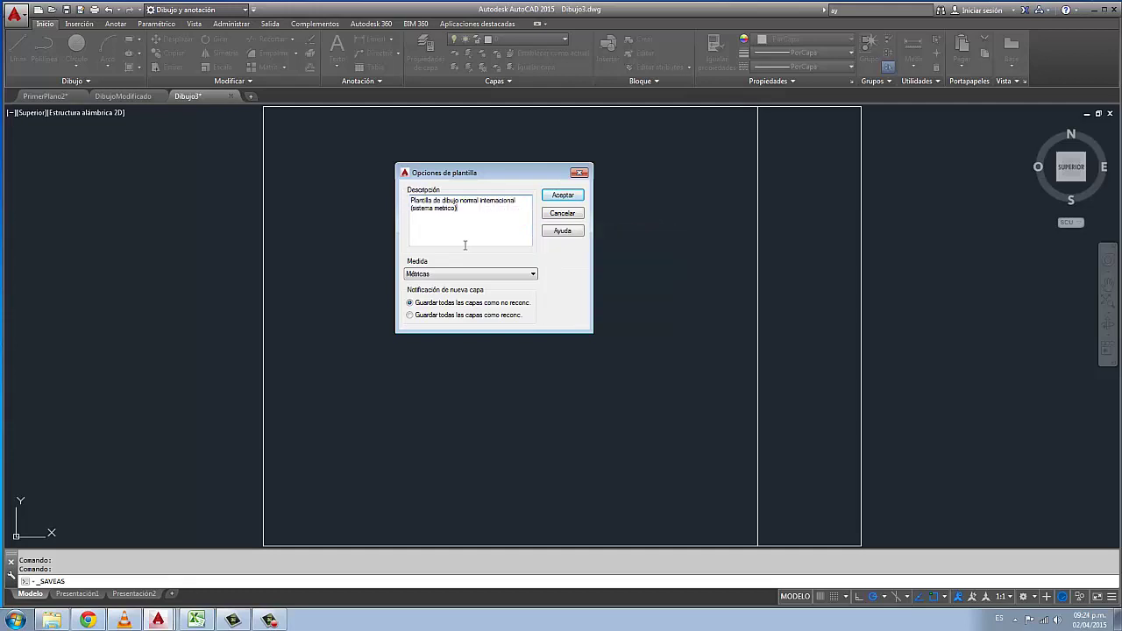
pyautogui.write('de 3d')
pyautogui.write('4every1 ')
pyautogui.write('ba')
pyautogui.write('sica.')
pyautogui.click(565, 196)
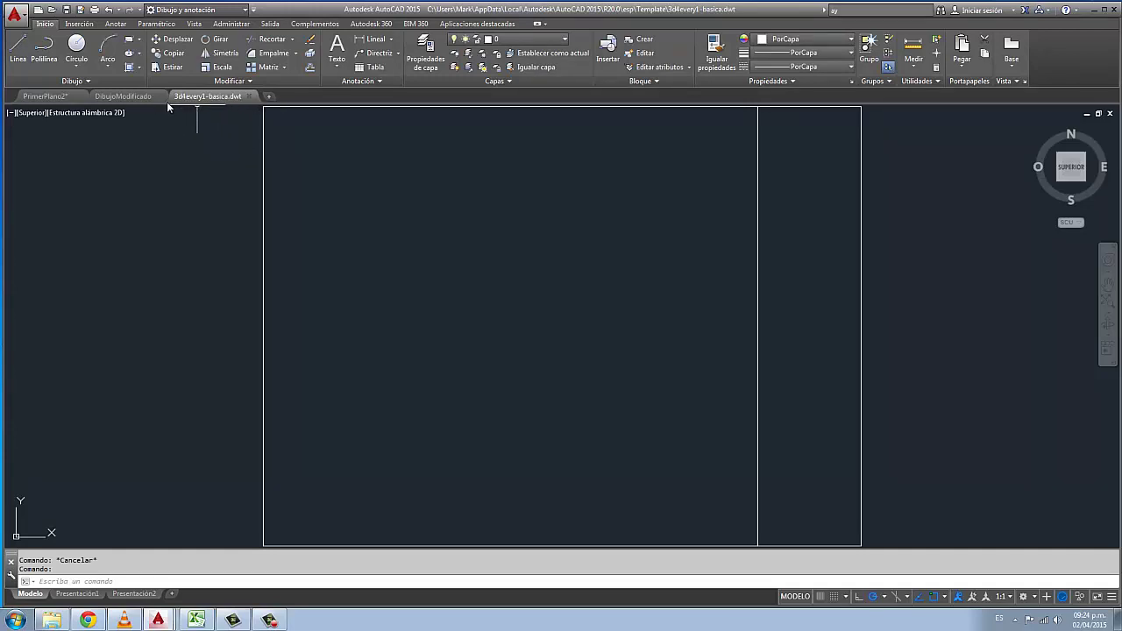
# Close the 3d4every1-basica.dwt and DibujoModificado tabs and open a new Start page tab.
pyautogui.click(250, 95)
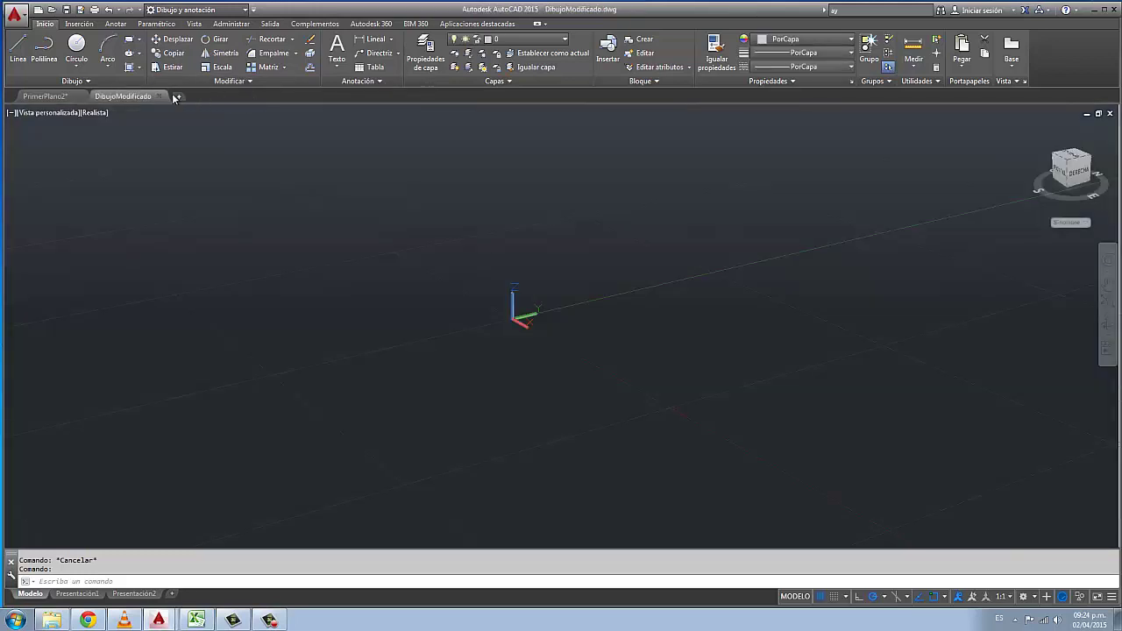
pyautogui.click(159, 96)
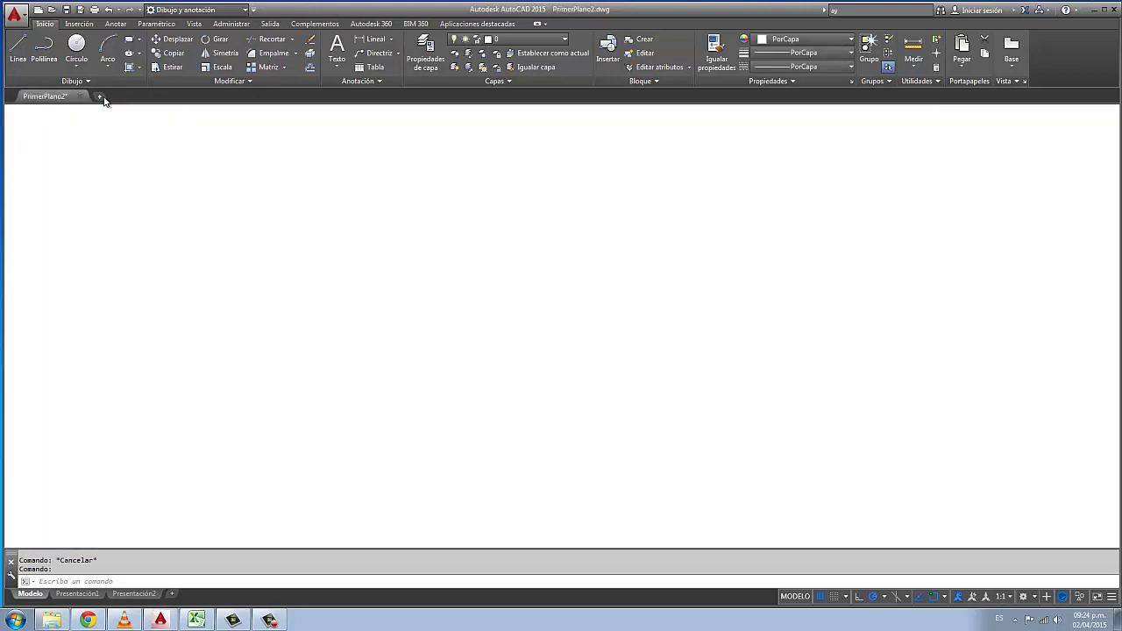
pyautogui.click(100, 96)
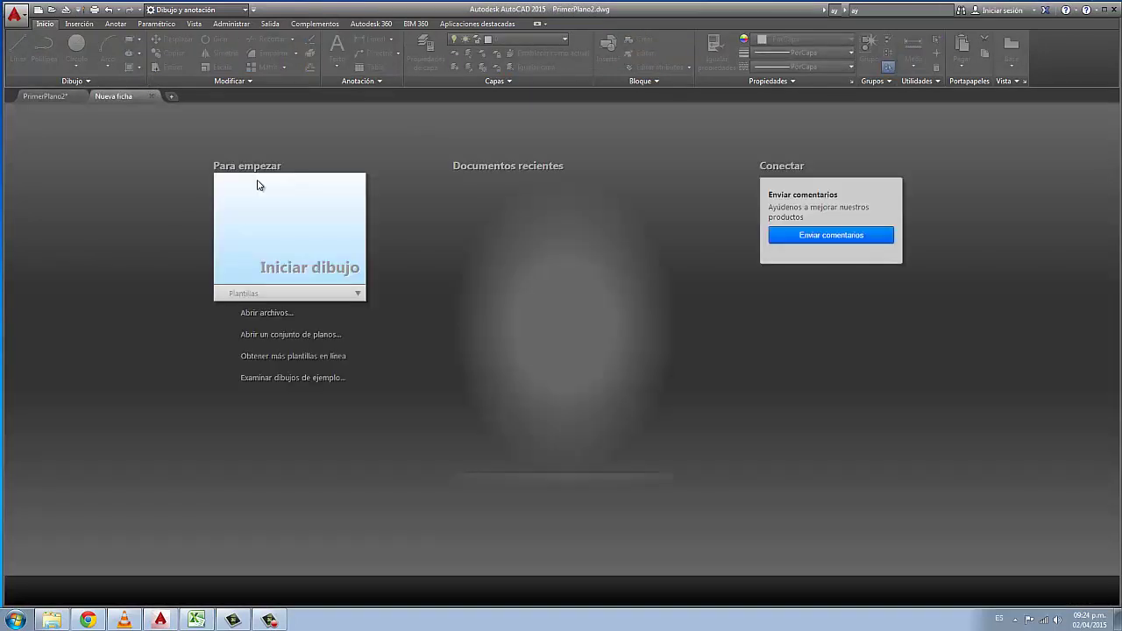
# Pick 3d4every1-basica.dwt from the Plantillas list to create drawing Dibujo4 with its divided frame.
pyautogui.click(356, 293)
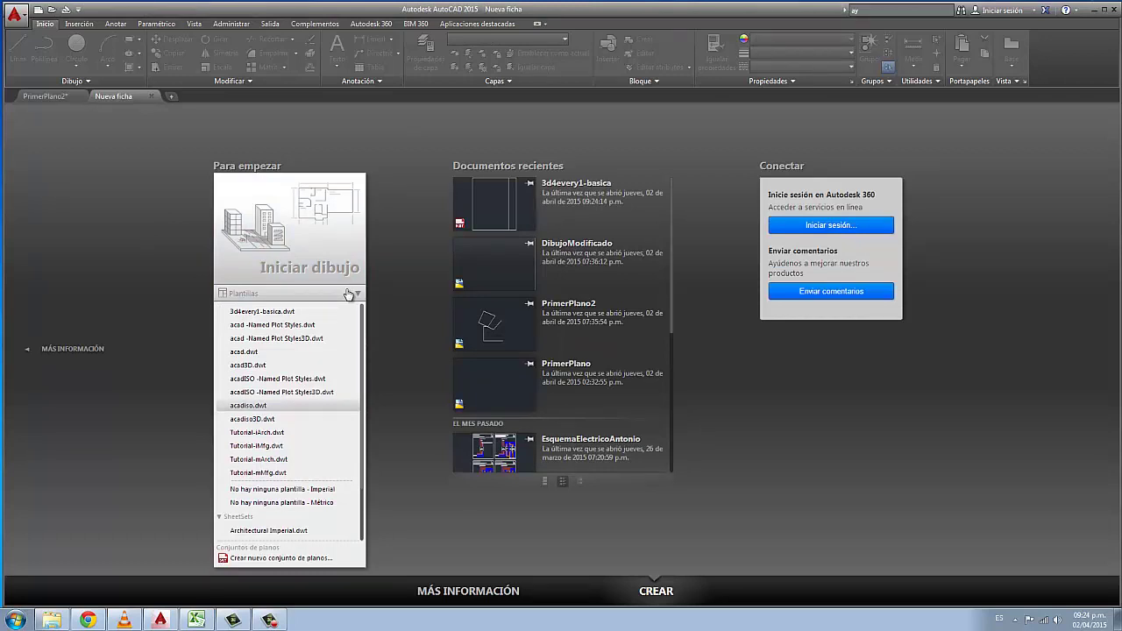
pyautogui.scroll(-2, 325, 334)
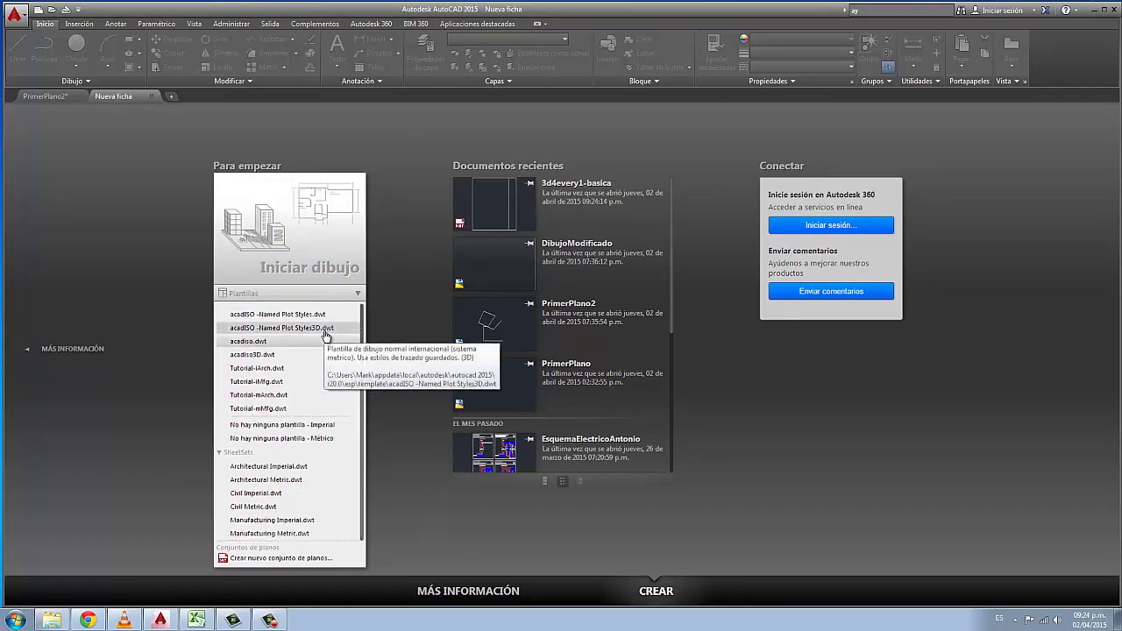
pyautogui.scroll(2, 326, 337)
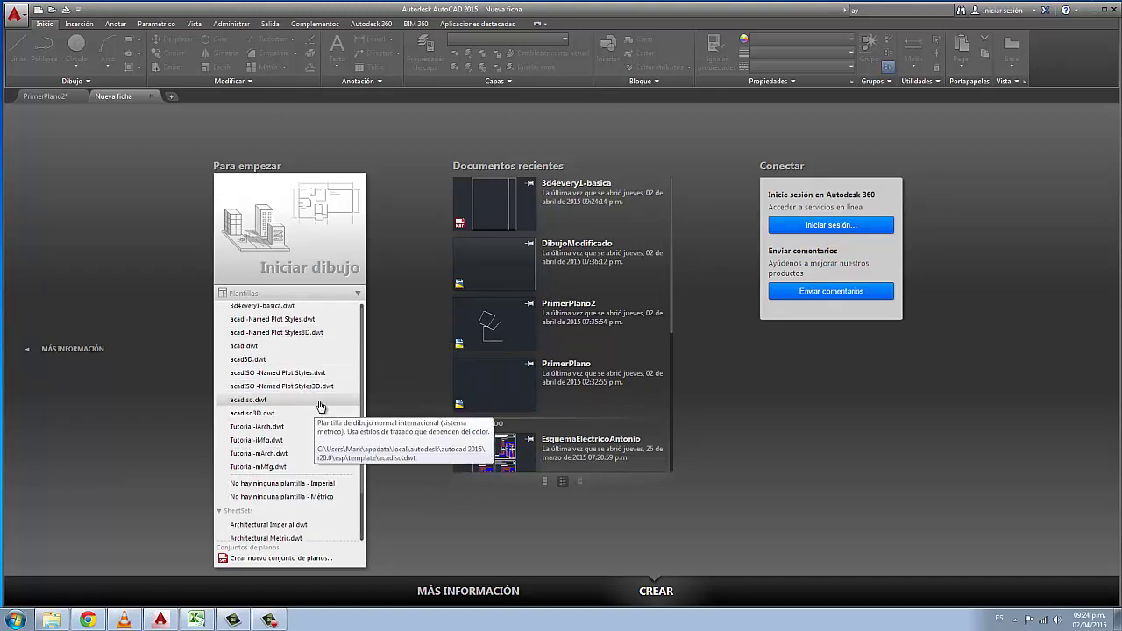
pyautogui.scroll(1, 317, 406)
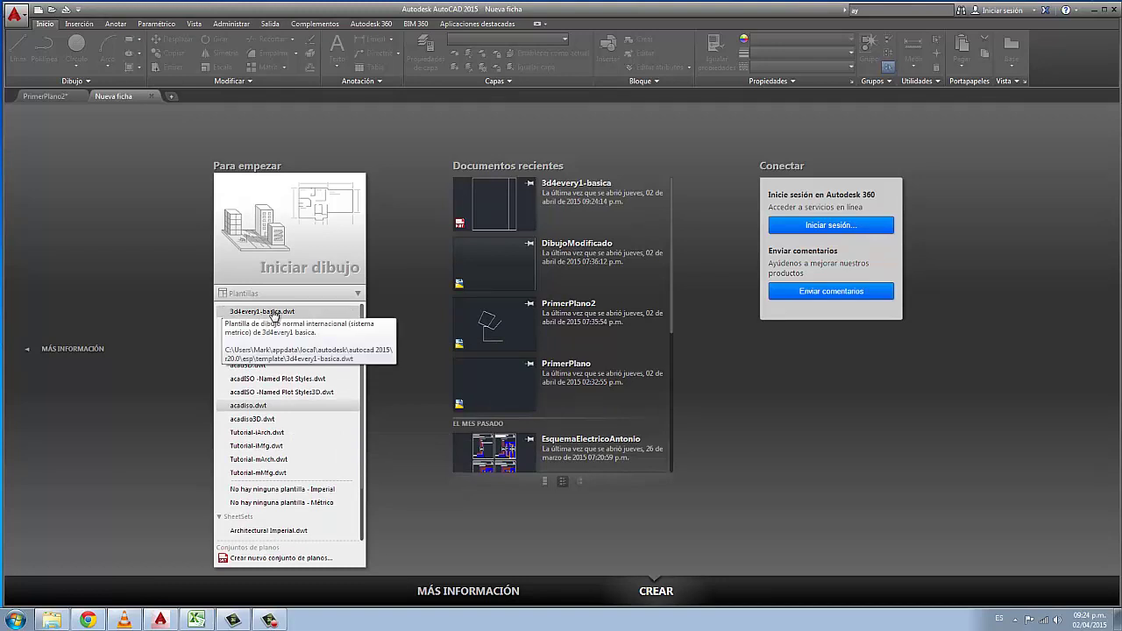
pyautogui.click(273, 313)
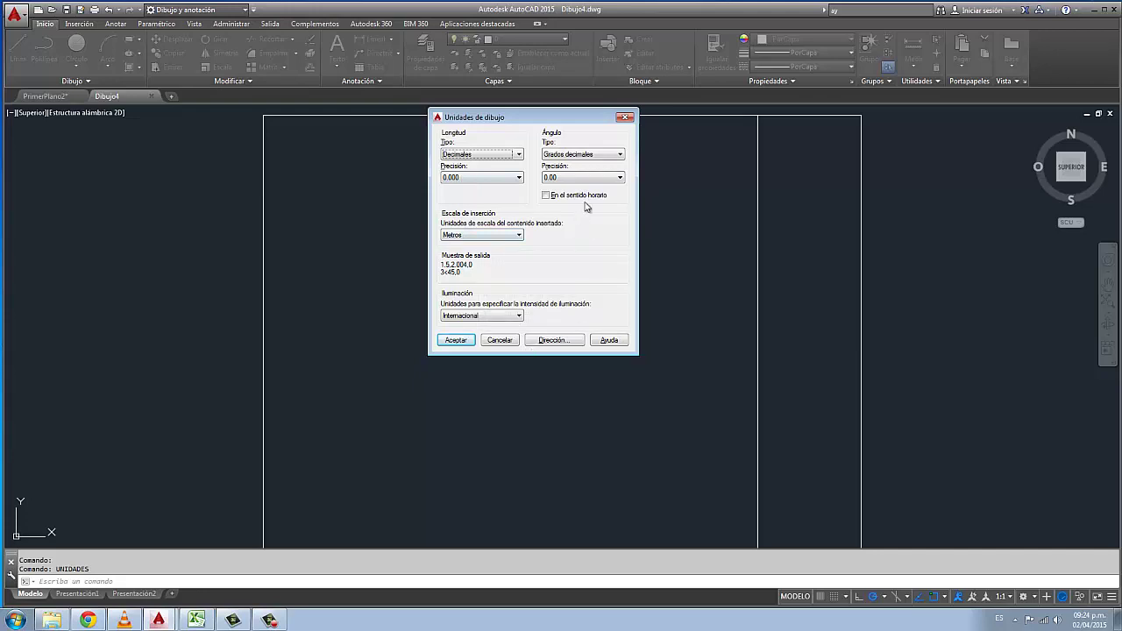
# Close the Unidades de dibujo dialog unchanged so Dibujo4's divided frame shows in model space.
pyautogui.click(626, 117)
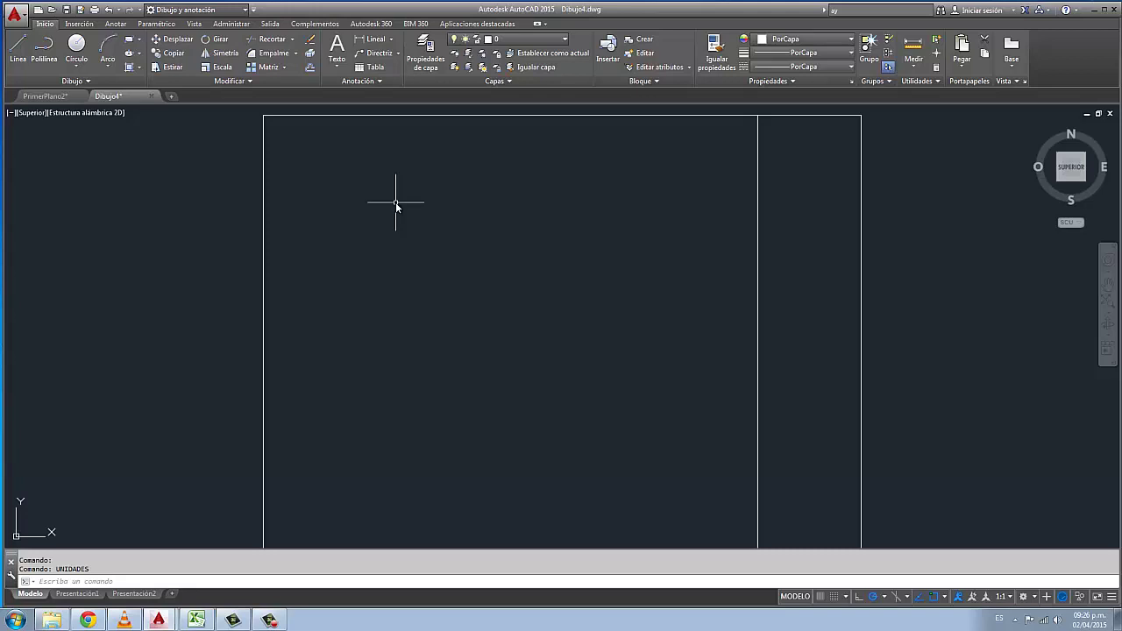
pyautogui.scroll(-2, 396, 202)
pyautogui.scroll(2, 397, 203)
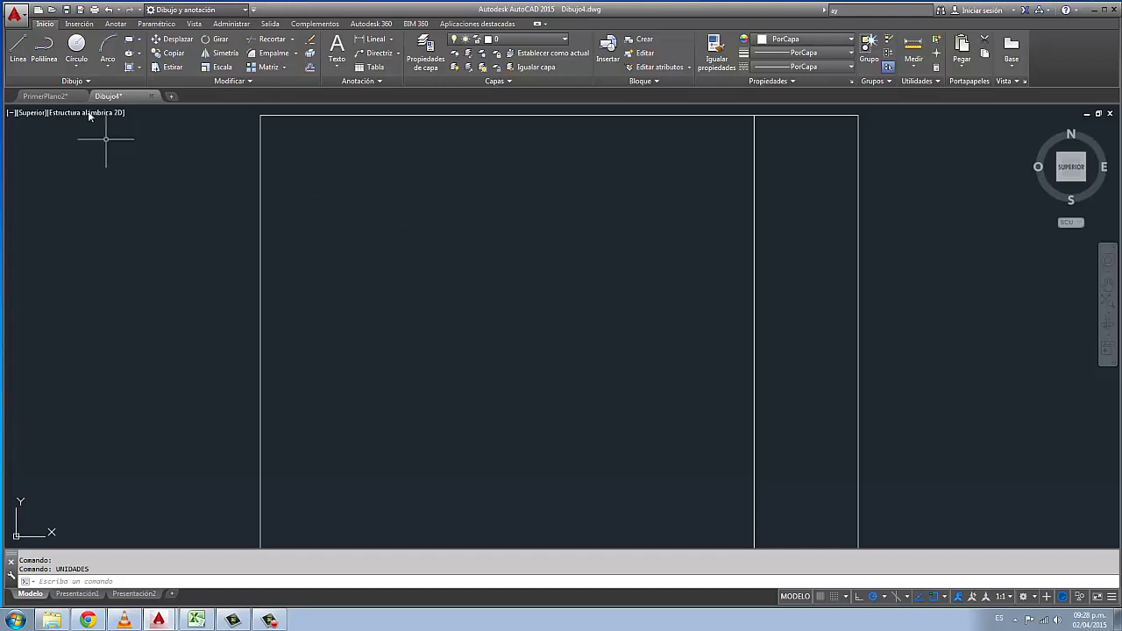
# Cancel the quit prompt and open Propiedades de dibujo for Dibujo4 via Ayudas al dibujo.
pyautogui.doubleClick(26, 19)
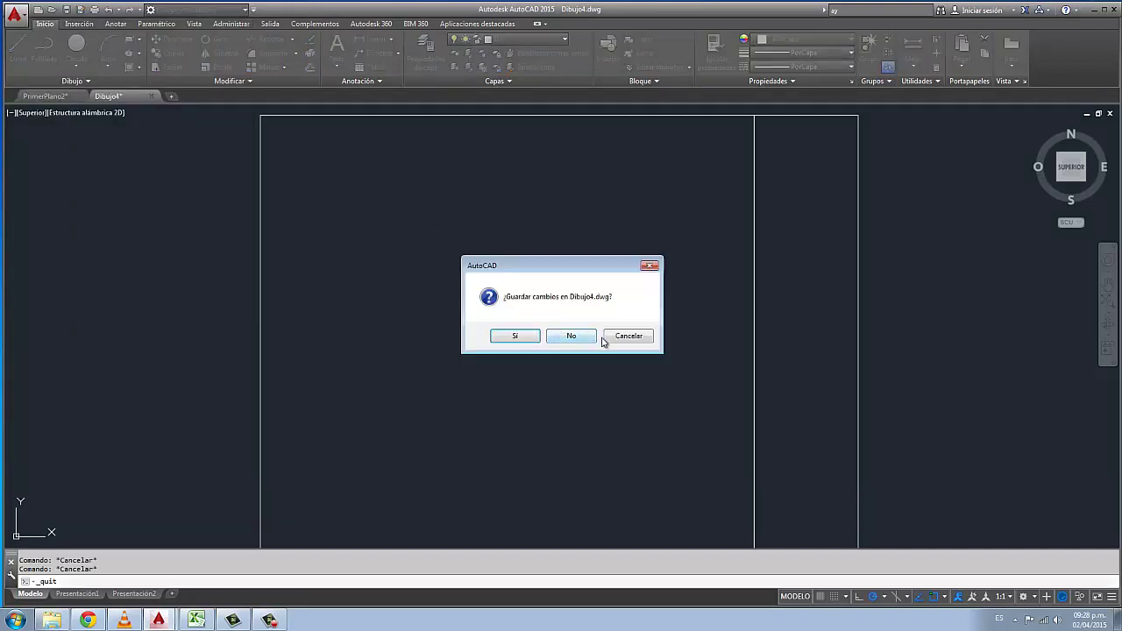
pyautogui.click(627, 337)
pyautogui.click(21, 19)
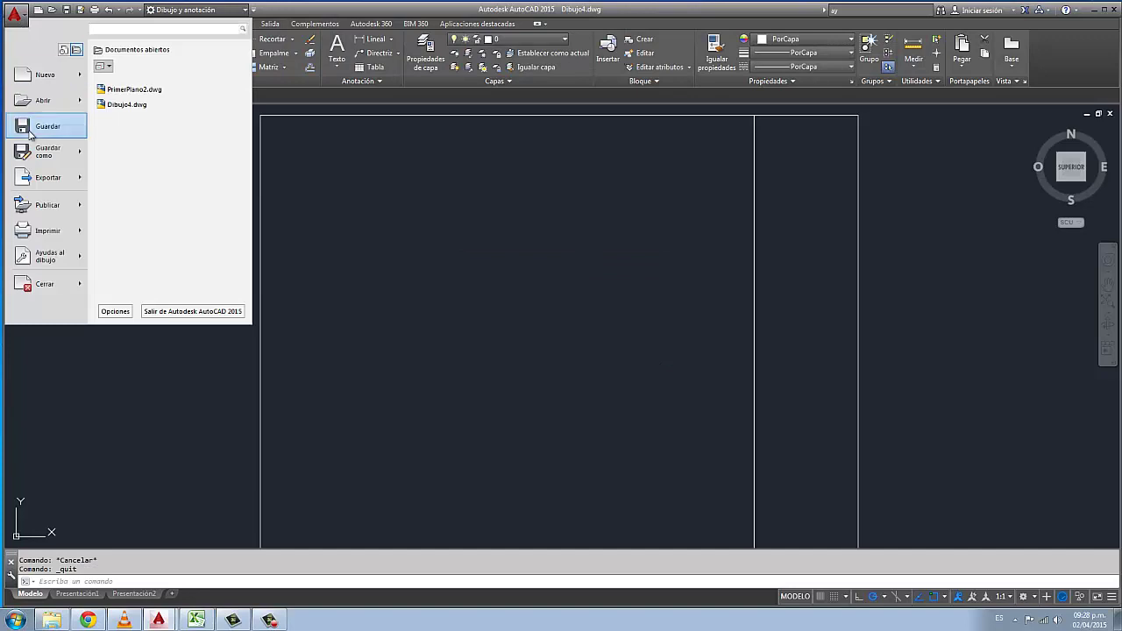
pyautogui.moveTo(45, 256)
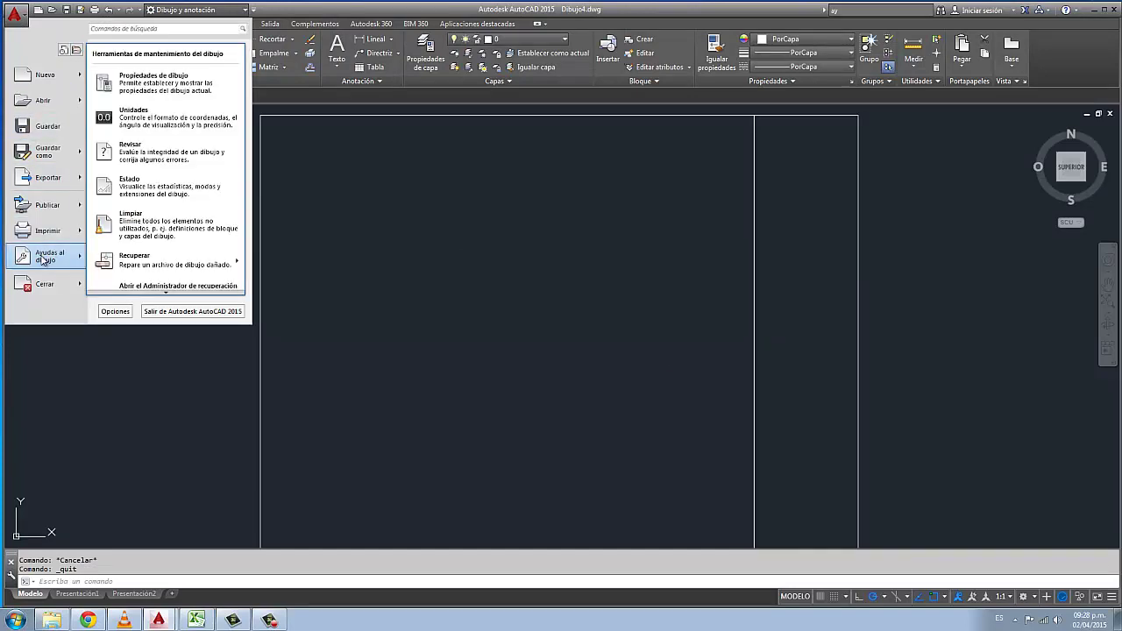
pyautogui.click(153, 83)
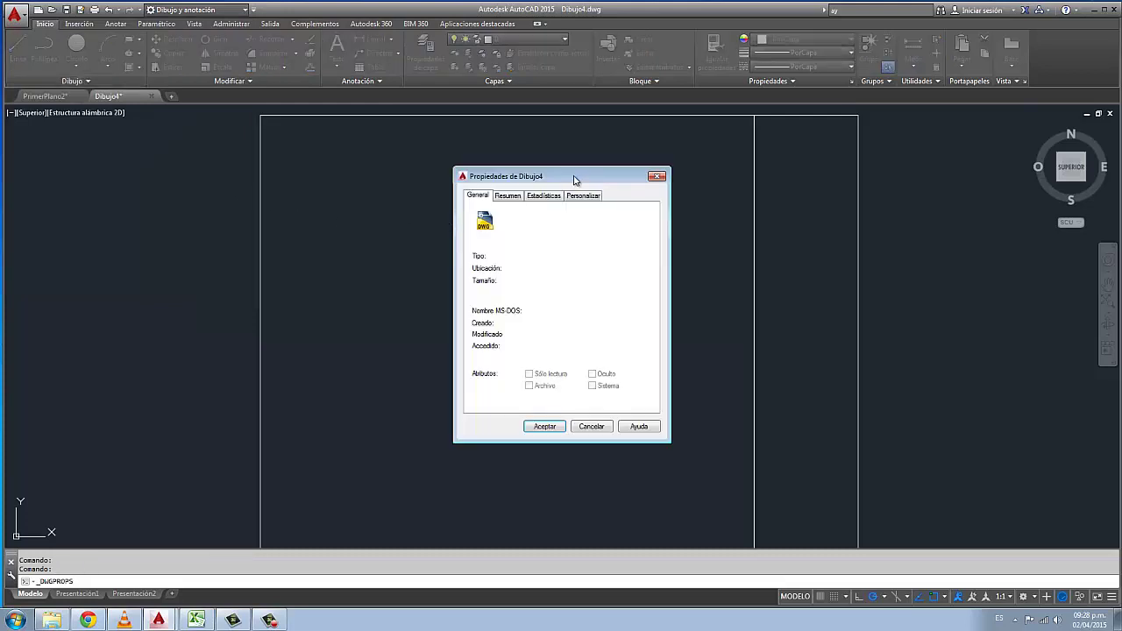
# View Dibujo4's Resumen, then Estadísticas: created 02/04/2015, 3 minutes total editing time.
pyautogui.moveTo(575, 177); pyautogui.dragTo(572, 160)
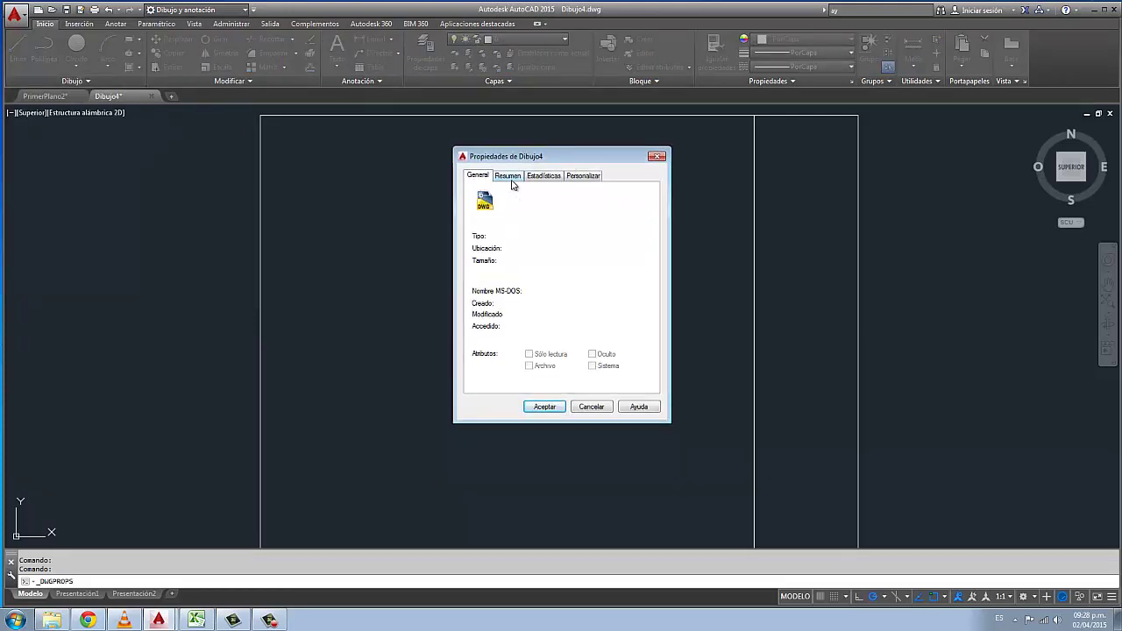
pyautogui.click(514, 179)
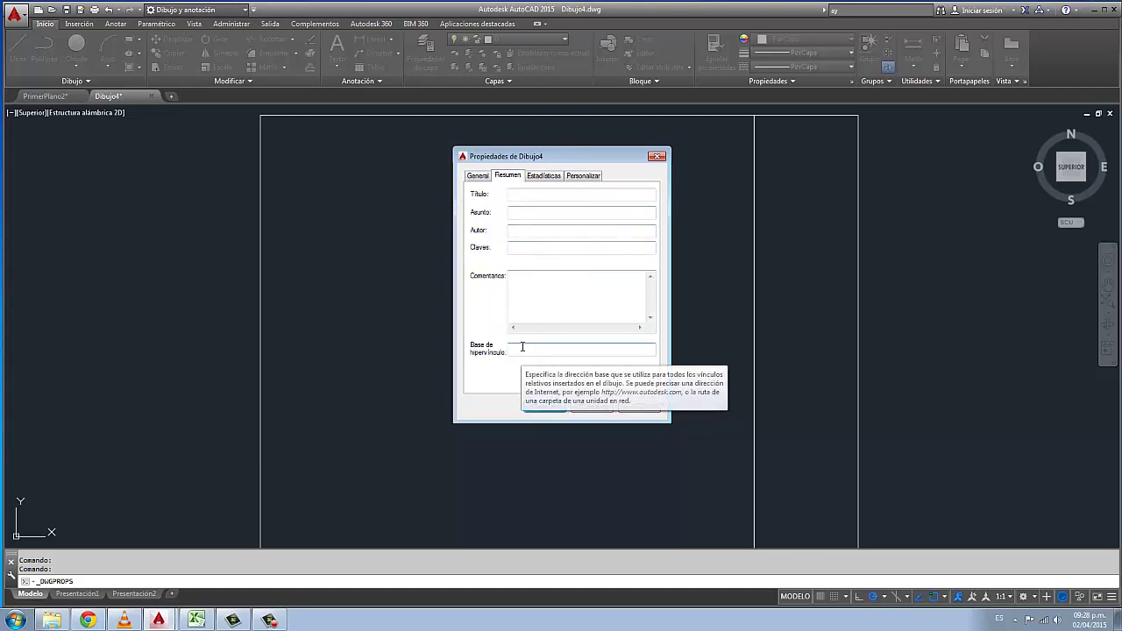
pyautogui.click(549, 178)
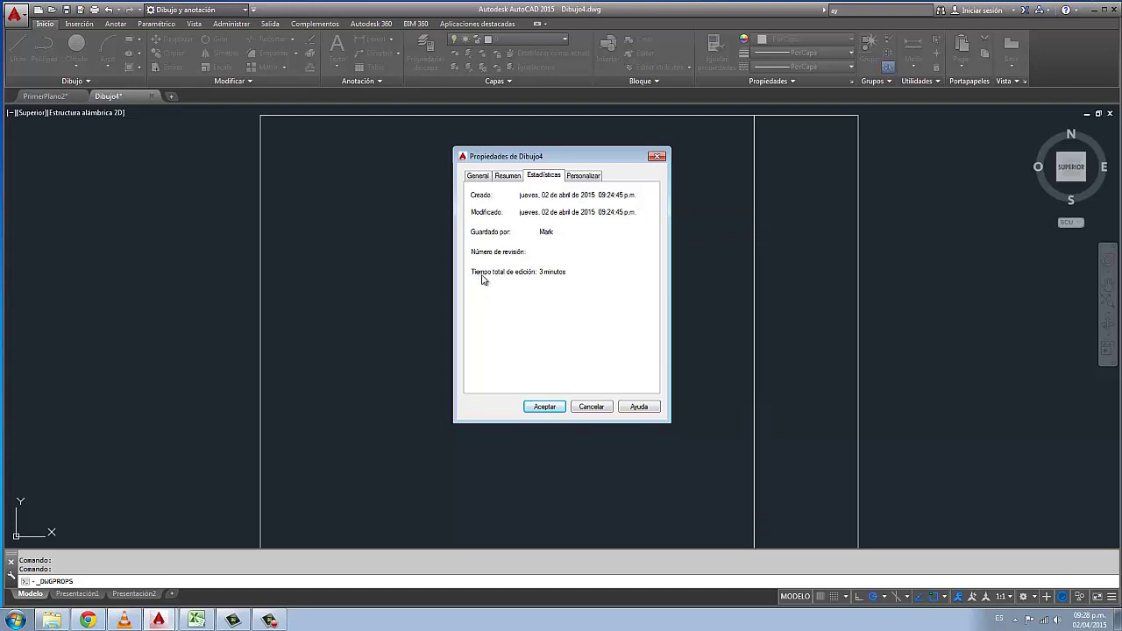
pyautogui.doubleClick(568, 272)
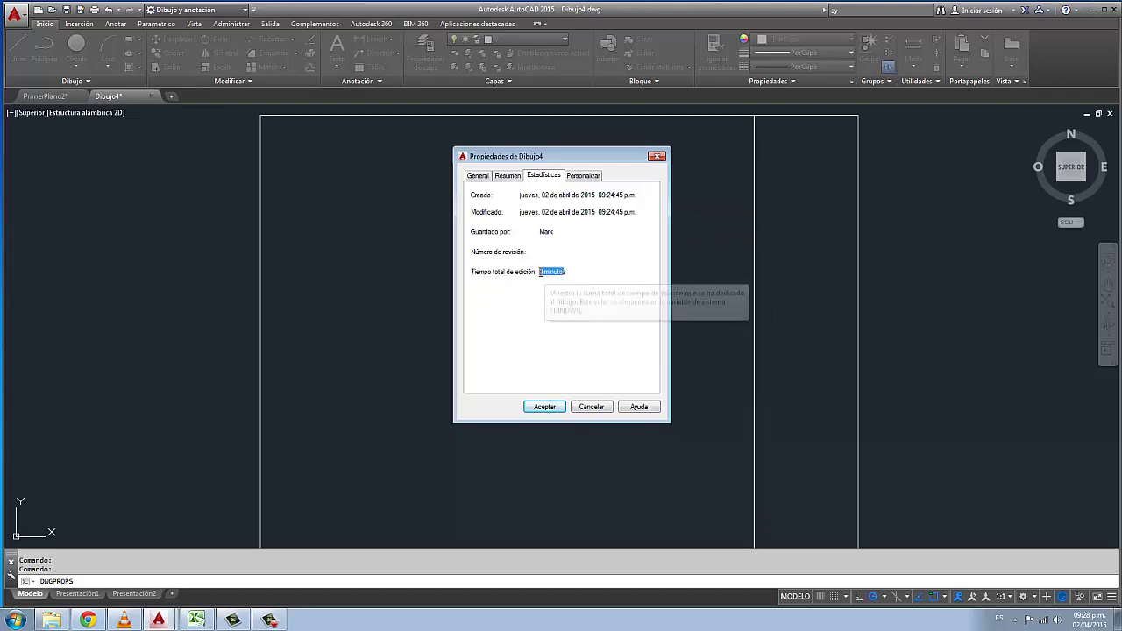
pyautogui.click(571, 272)
pyautogui.moveTo(570, 272); pyautogui.dragTo(546, 272)
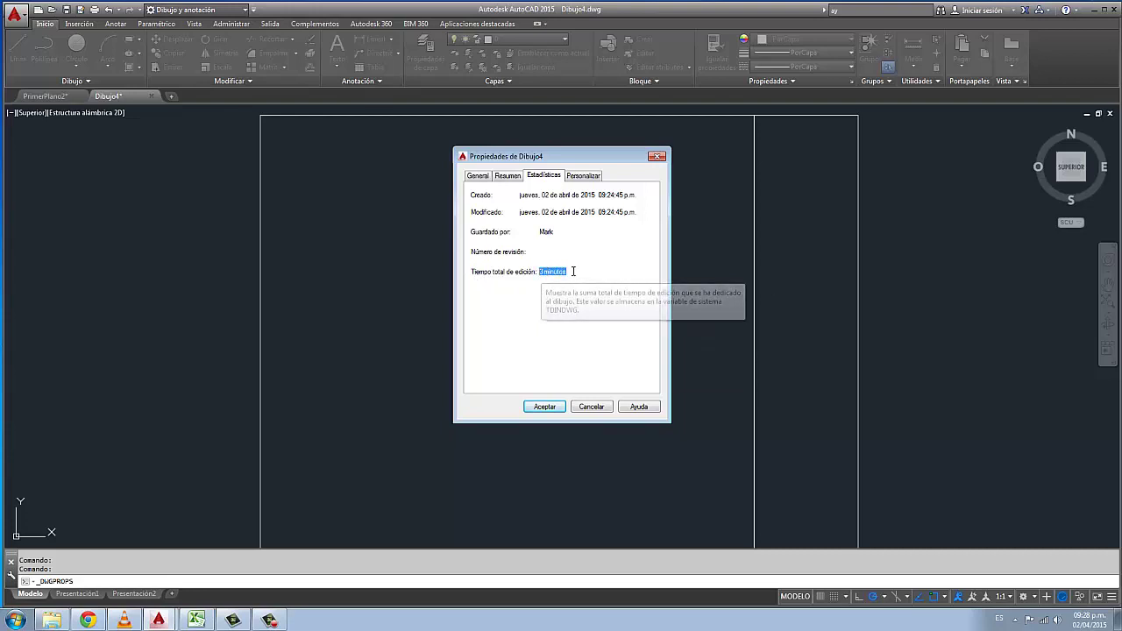
pyautogui.moveTo(547, 272); pyautogui.dragTo(542, 273)
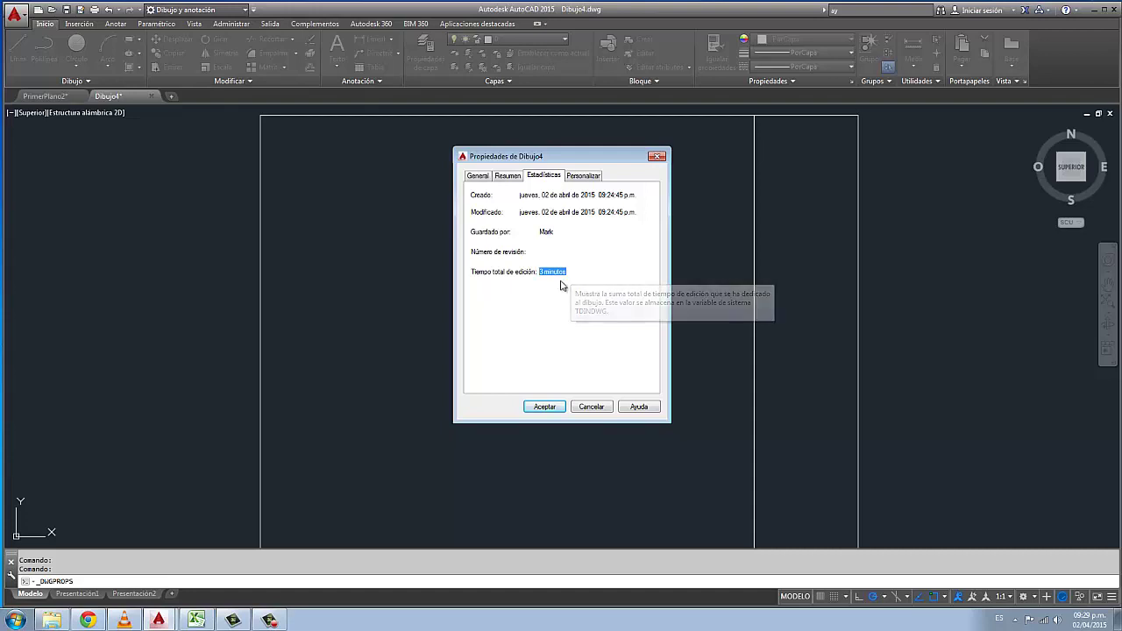
pyautogui.moveTo(579, 272); pyautogui.dragTo(539, 272)
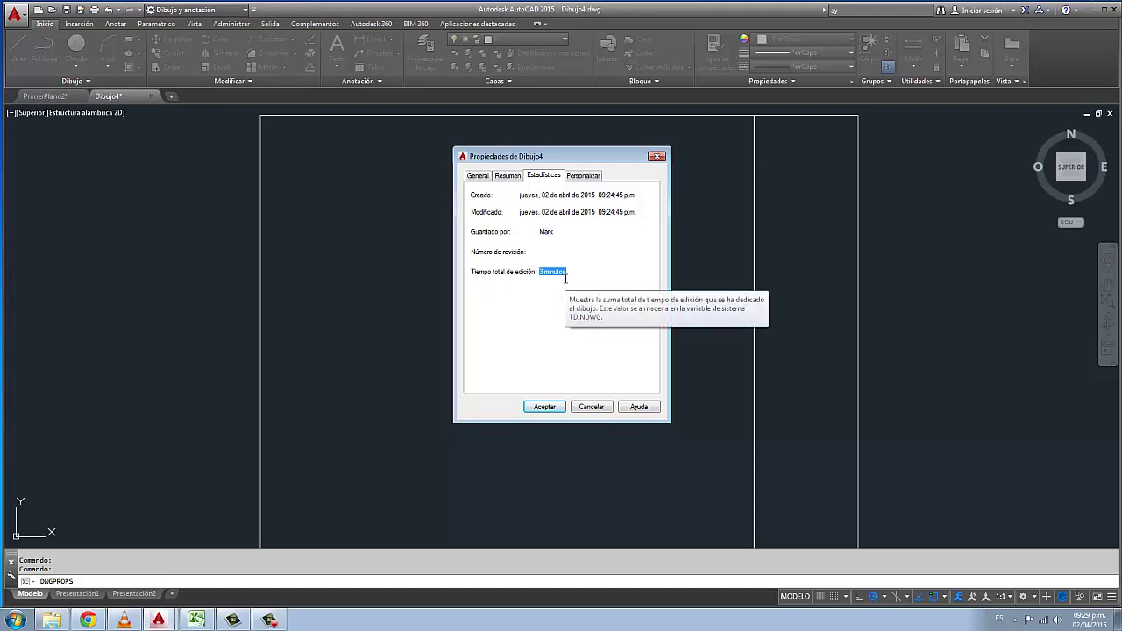
pyautogui.moveTo(596, 158); pyautogui.dragTo(575, 142)
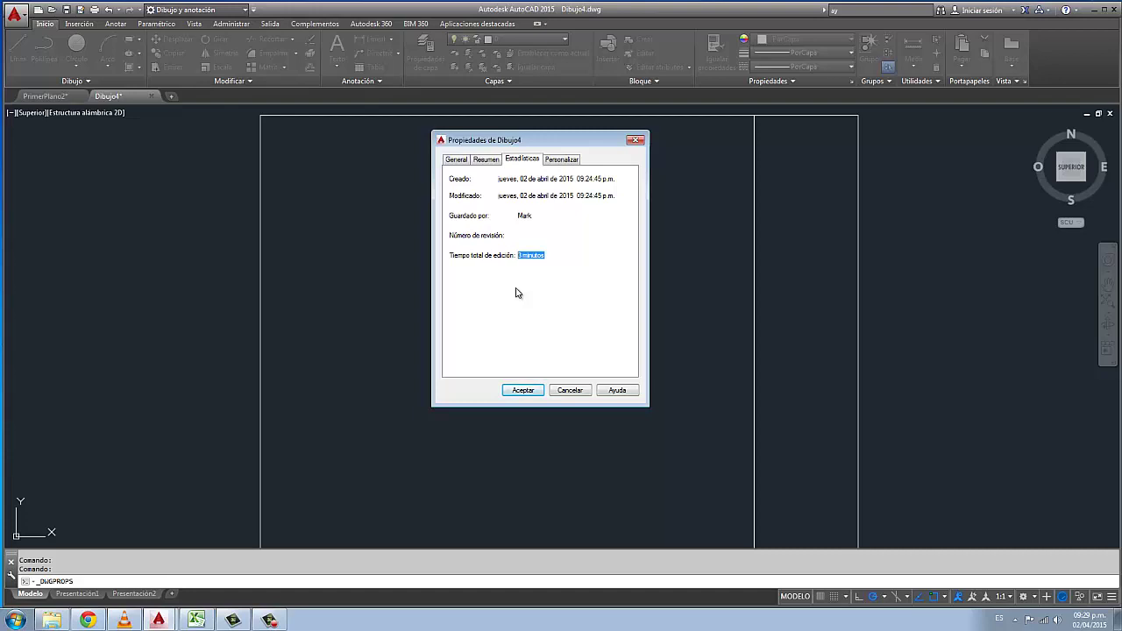
pyautogui.moveTo(572, 140)
pyautogui.mouseDown()
pyautogui.moveTo(602, 142)
pyautogui.moveTo(563, 140)
pyautogui.mouseUp()
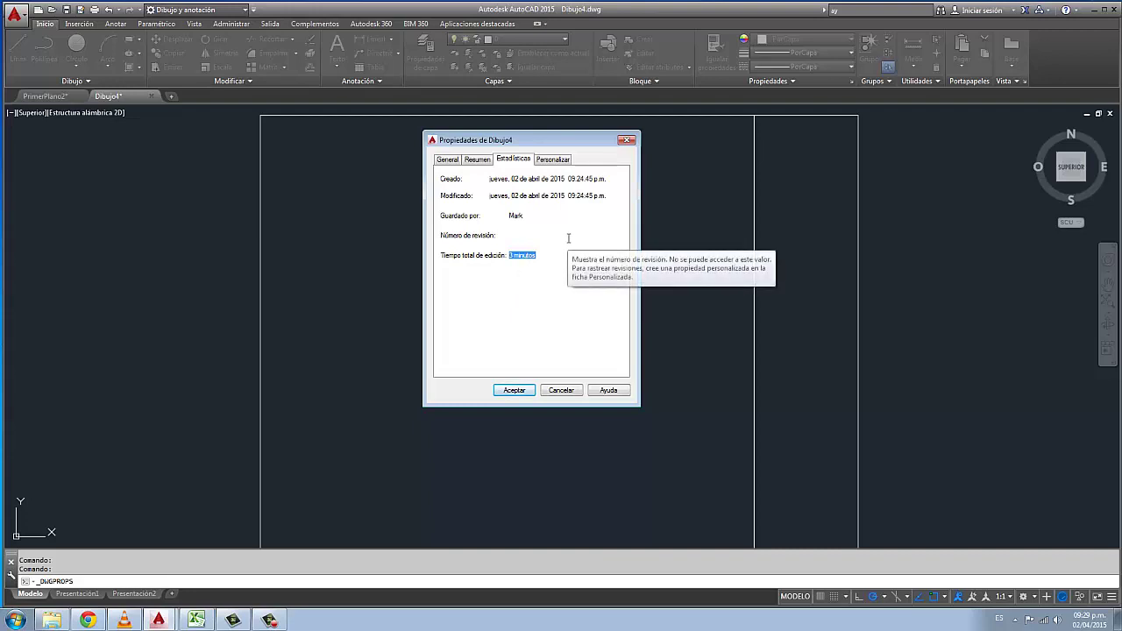
pyautogui.moveTo(556, 140); pyautogui.dragTo(540, 157)
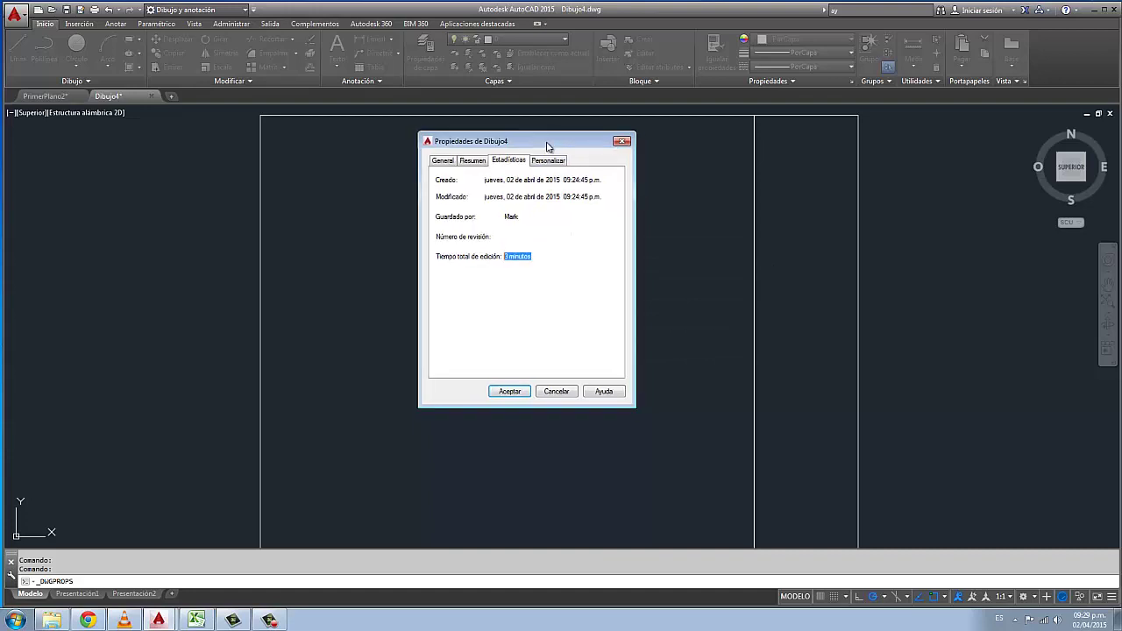
pyautogui.doubleClick(497, 272)
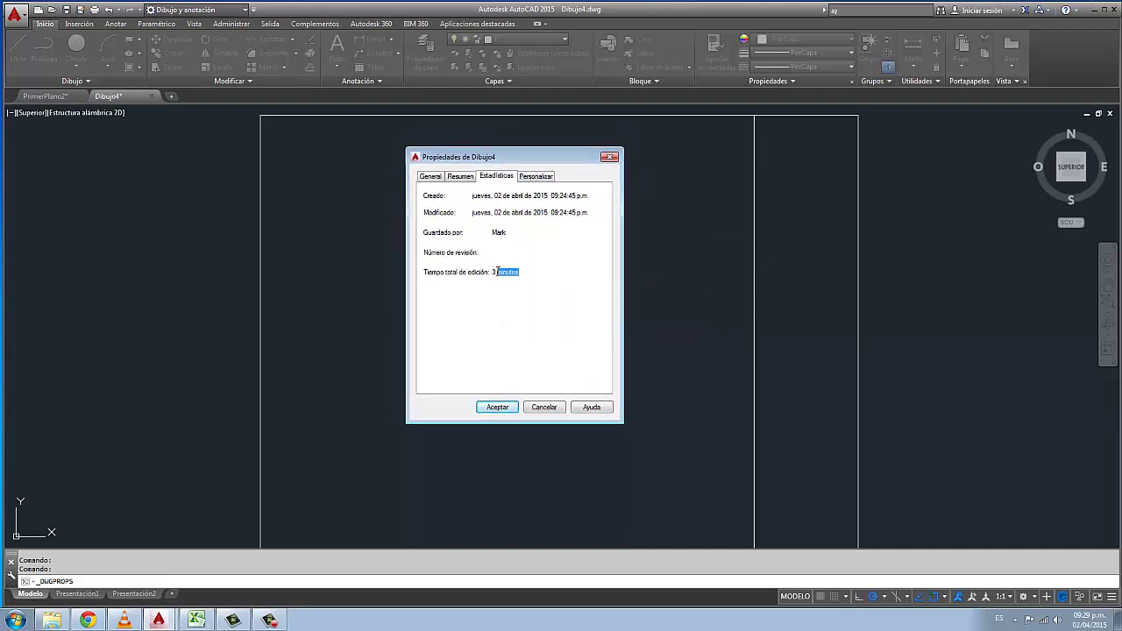
pyautogui.moveTo(497, 272); pyautogui.dragTo(492, 273)
pyautogui.moveTo(551, 159)
pyautogui.mouseDown()
pyautogui.moveTo(568, 140)
pyautogui.moveTo(569, 164)
pyautogui.mouseUp()
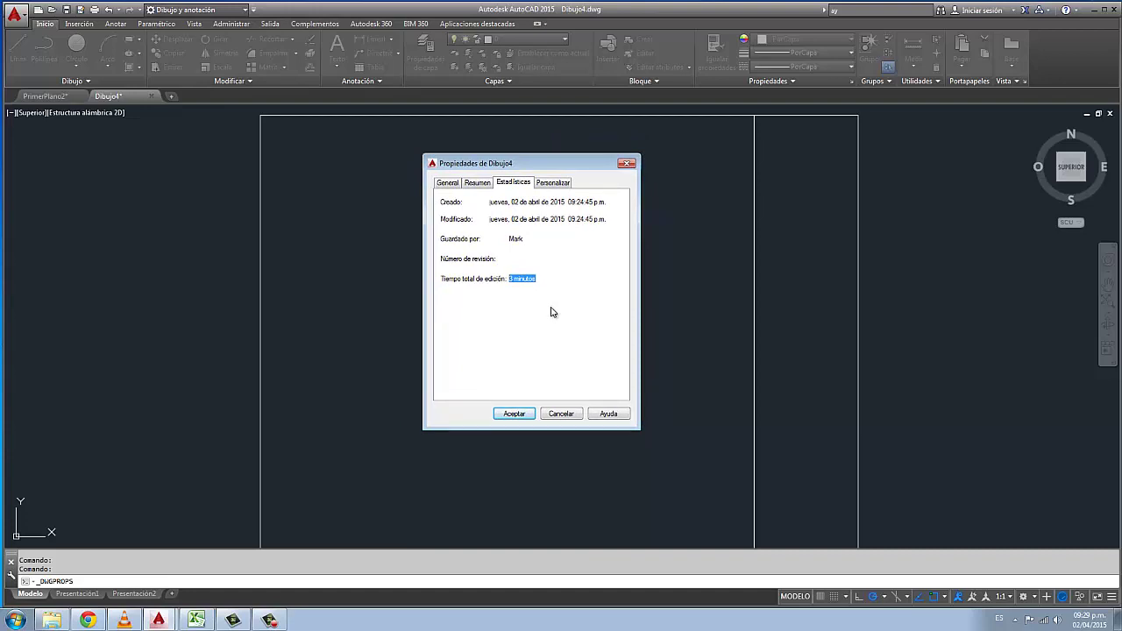
pyautogui.moveTo(563, 175); pyautogui.dragTo(559, 177)
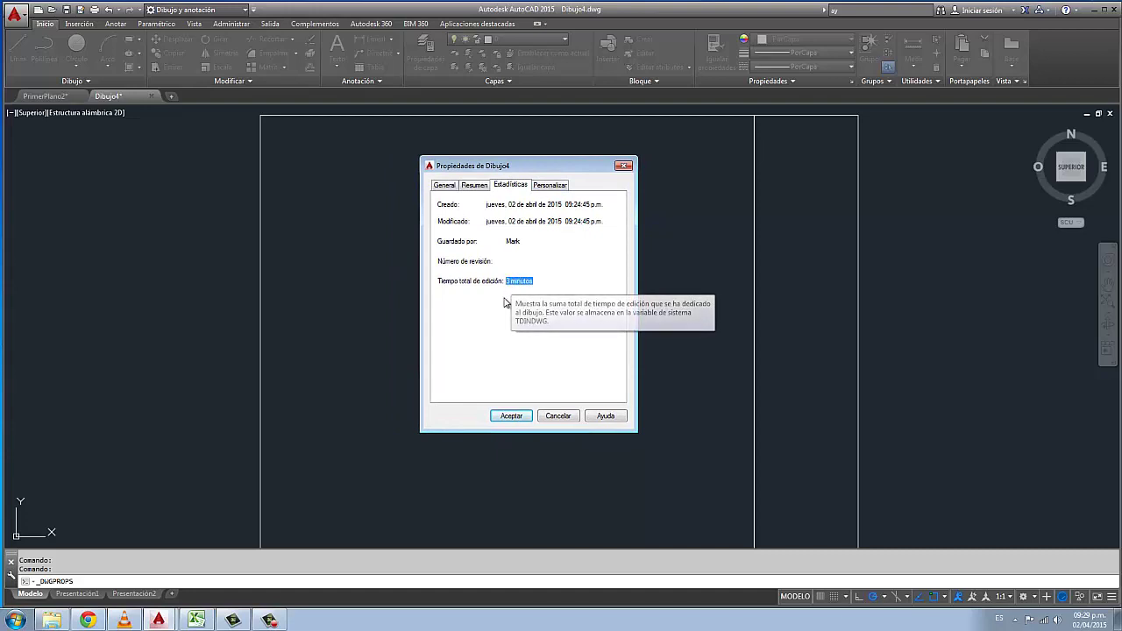
pyautogui.moveTo(538, 167); pyautogui.dragTo(543, 133)
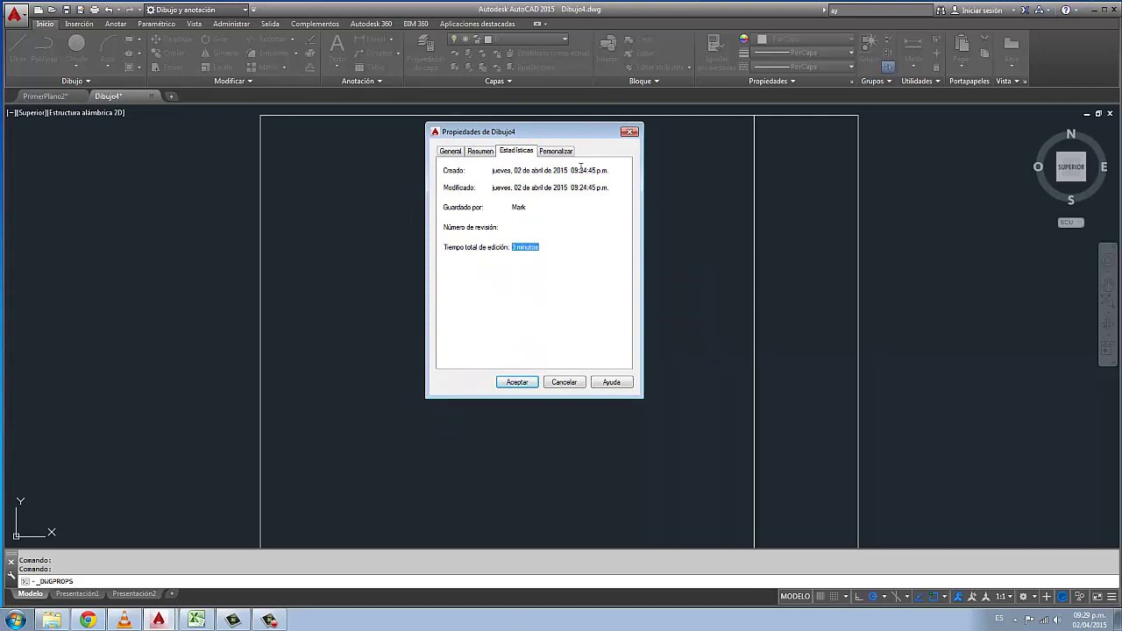
pyautogui.moveTo(579, 134); pyautogui.dragTo(571, 160)
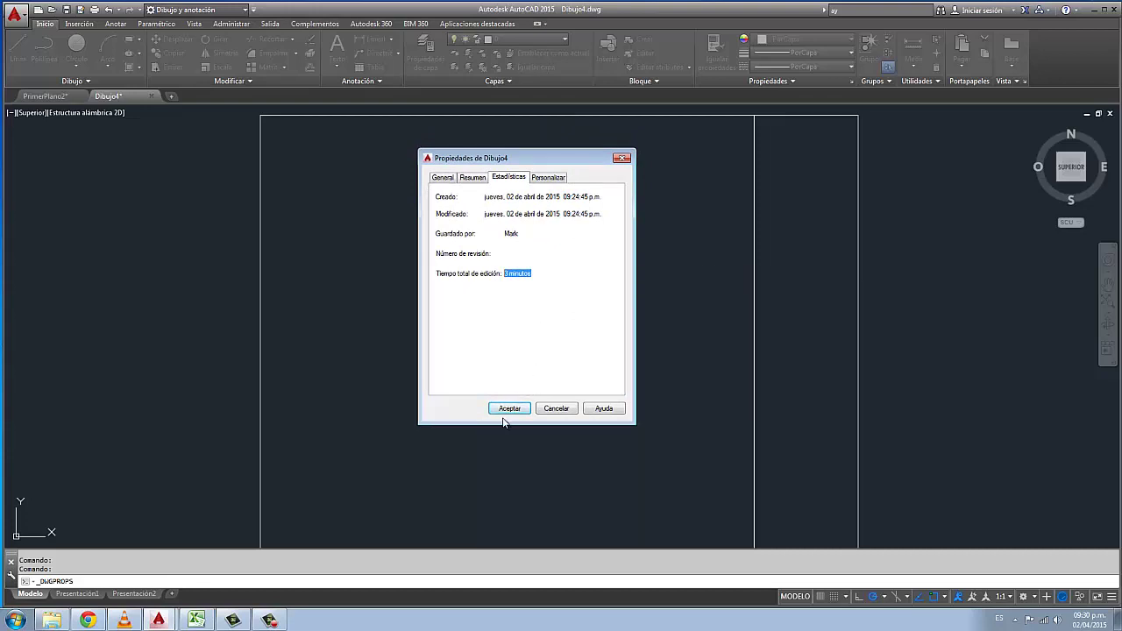
# Cancel the Propiedades de Dibujo4 dialog, returning to the divided drawing frame.
pyautogui.click(557, 409)
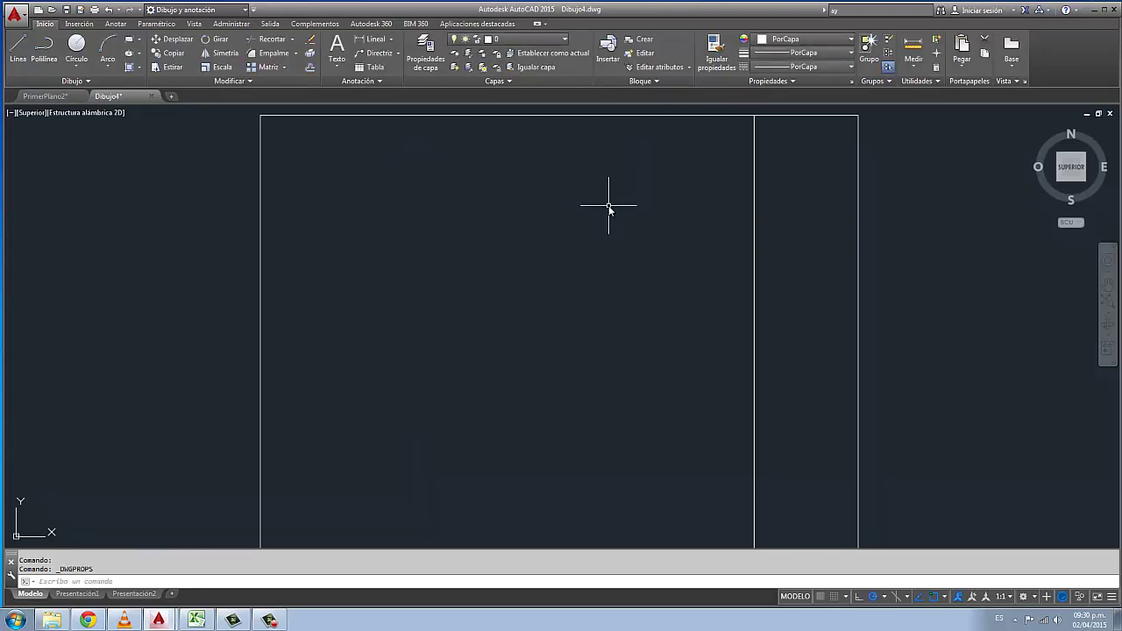